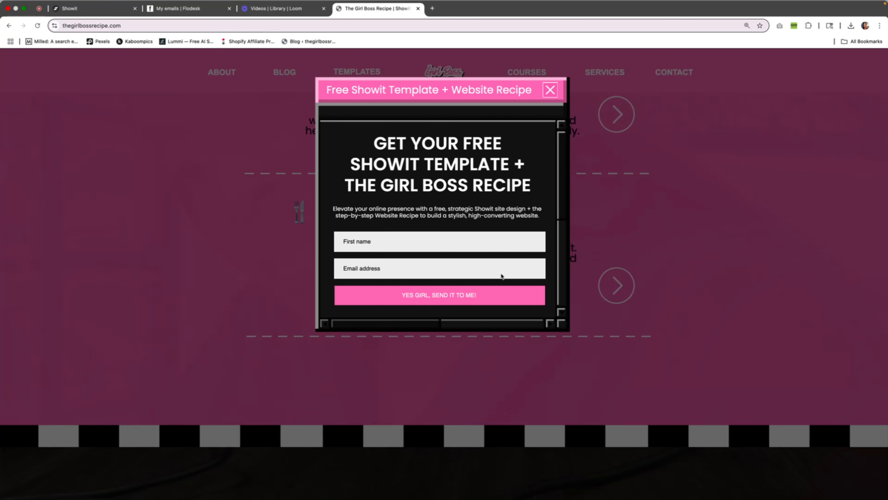
Switch to Showit, add a new canvas to the Home-1 page and move it above all other canvases
{"action": "left_click", "coordinate": [98, 9]}
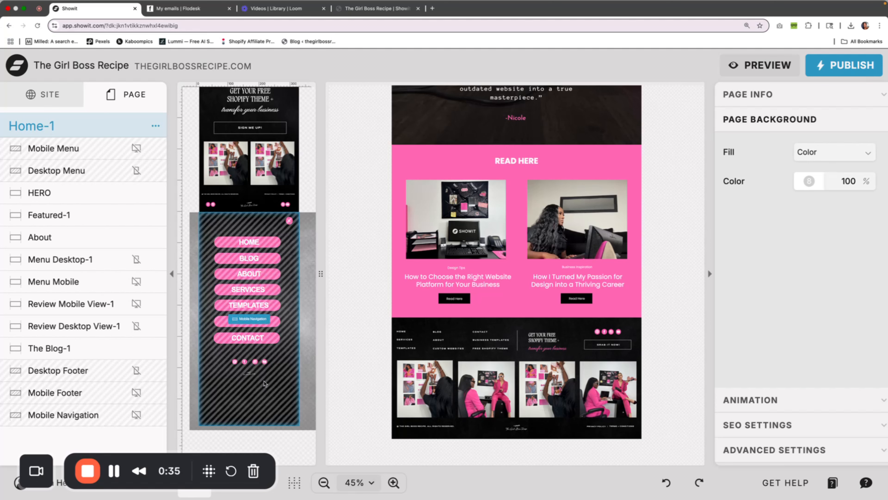
{"action": "left_click", "coordinate": [156, 126]}
{"action": "left_click", "coordinate": [193, 161]}
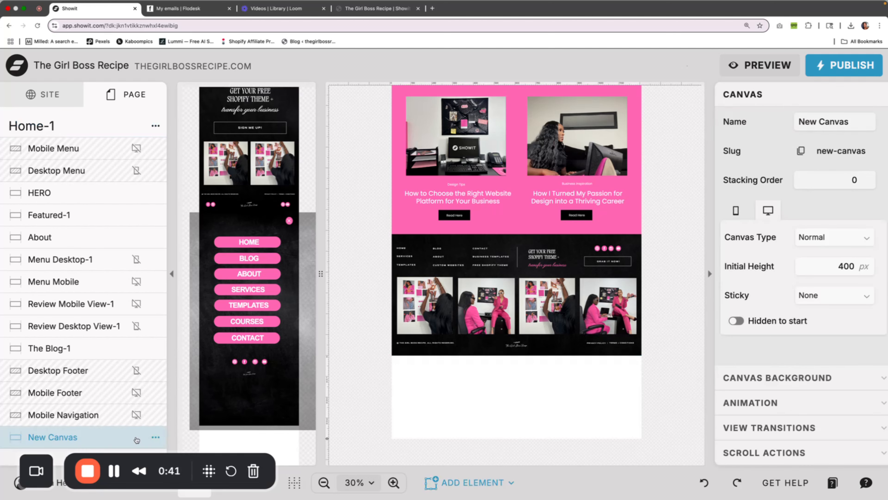
{"action": "left_click_drag", "start_coordinate": [121, 429], "coordinate": [124, 152]}
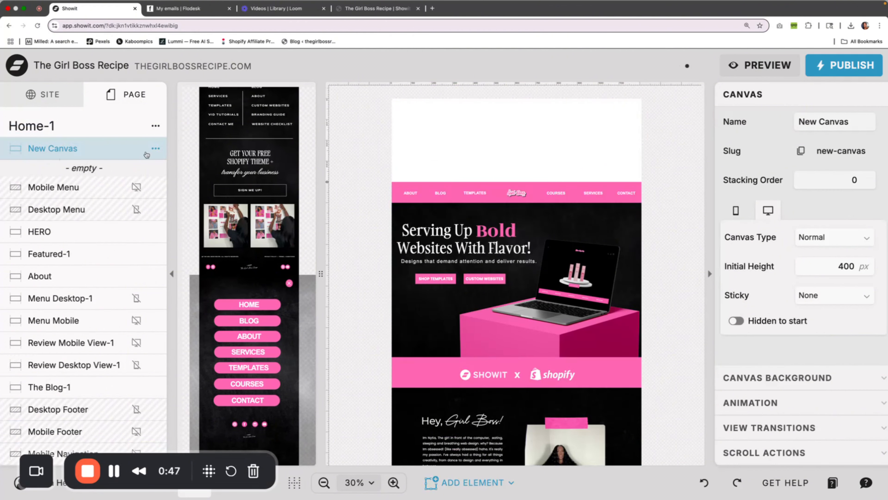
Rename the new canvas as Pop Up Form
{"action": "left_click", "coordinate": [155, 148]}
{"action": "left_click", "coordinate": [197, 171]}
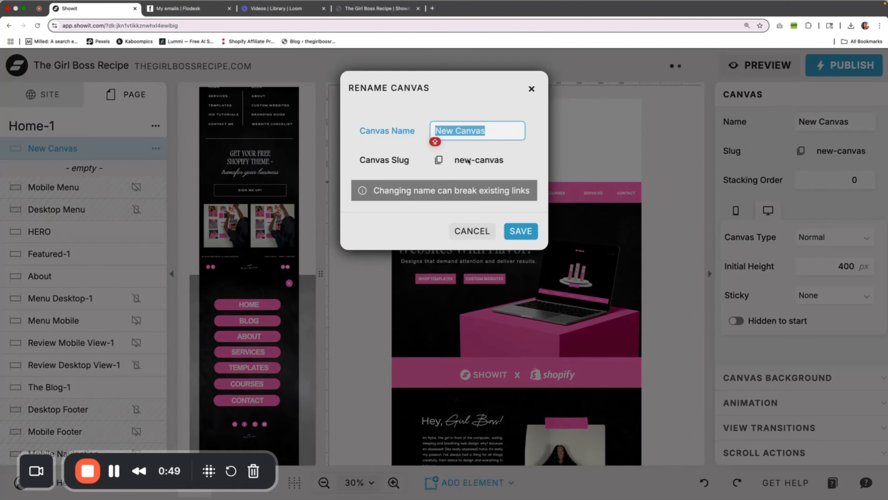
{"action": "type", "text": "Pop Up F"}
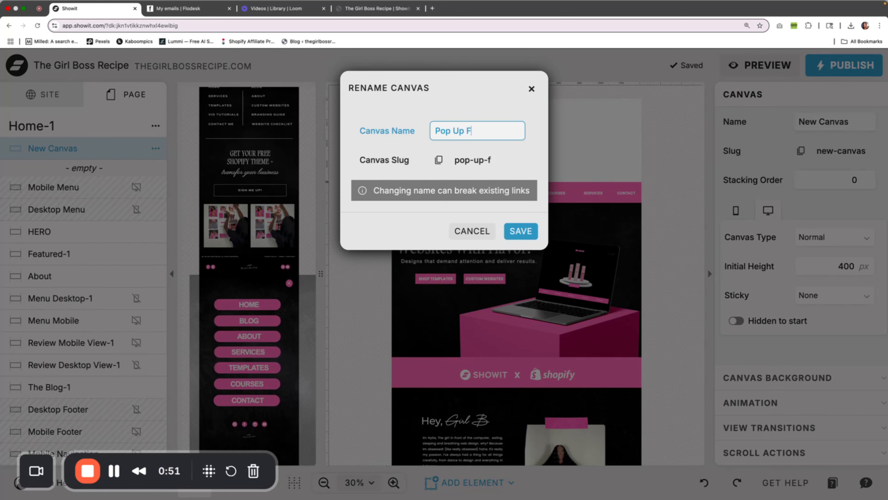
{"action": "type", "text": "orm"}
{"action": "left_click", "coordinate": [520, 231]}
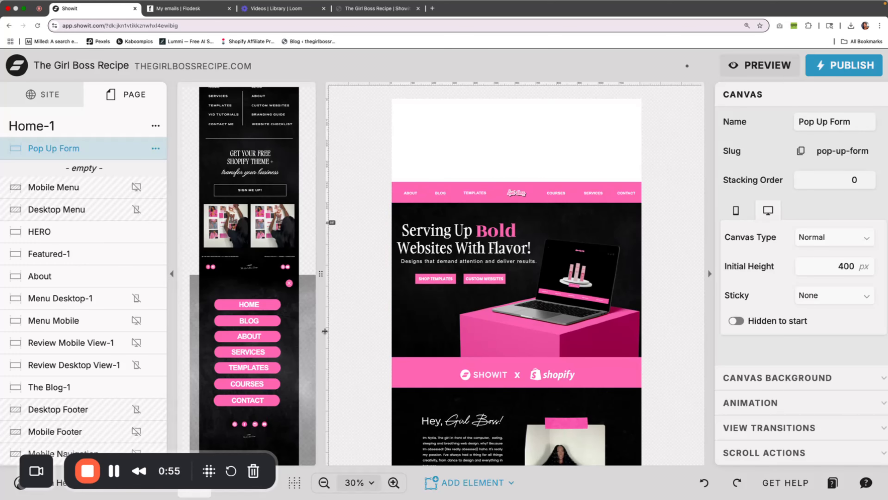
Extend the Pop Up Form canvas to 705 px high on desktop and fill its background with color 2 at 60% opacity
{"action": "left_click_drag", "start_coordinate": [325, 331], "coordinate": [328, 395]}
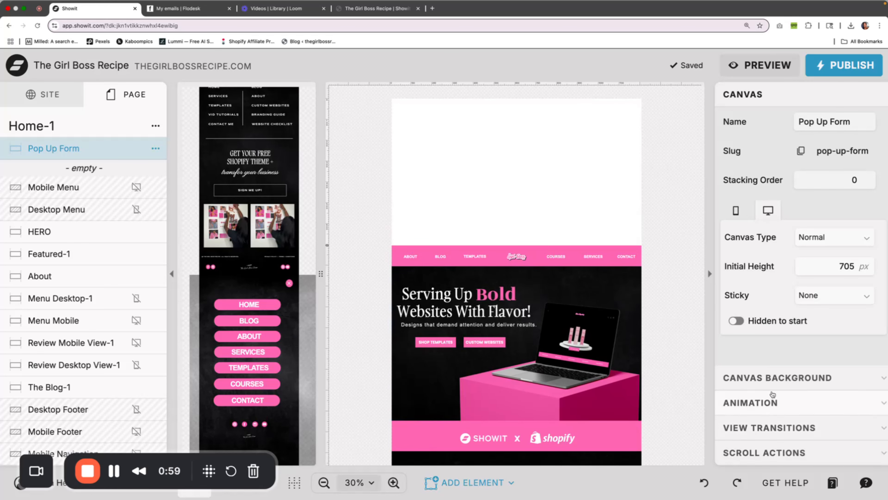
{"action": "left_click", "coordinate": [772, 380]}
{"action": "left_click", "coordinate": [809, 215]}
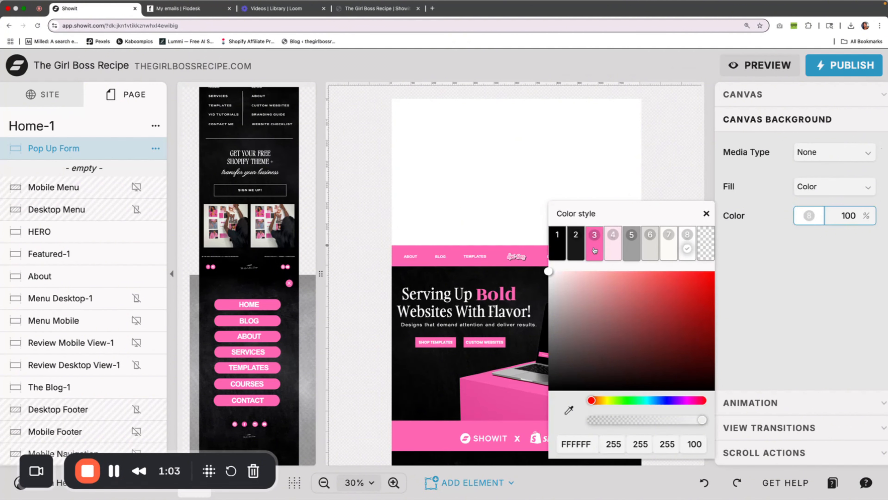
{"action": "left_click", "coordinate": [576, 241]}
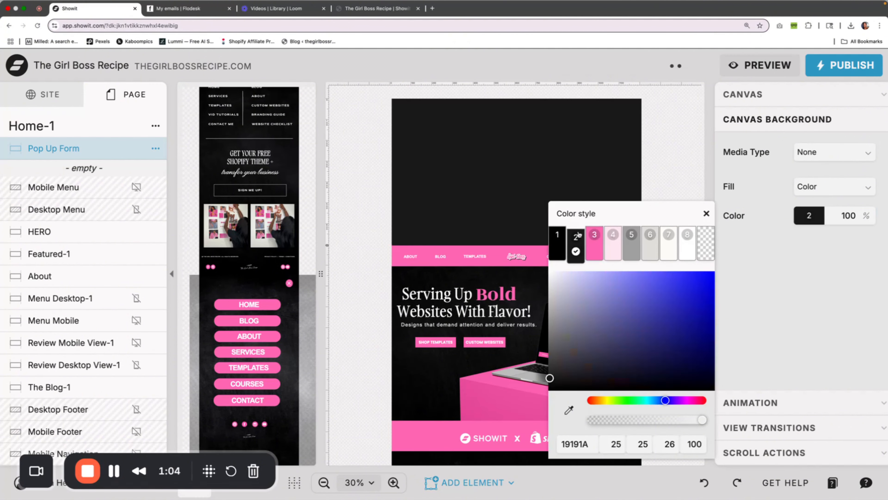
{"action": "left_click", "coordinate": [549, 137]}
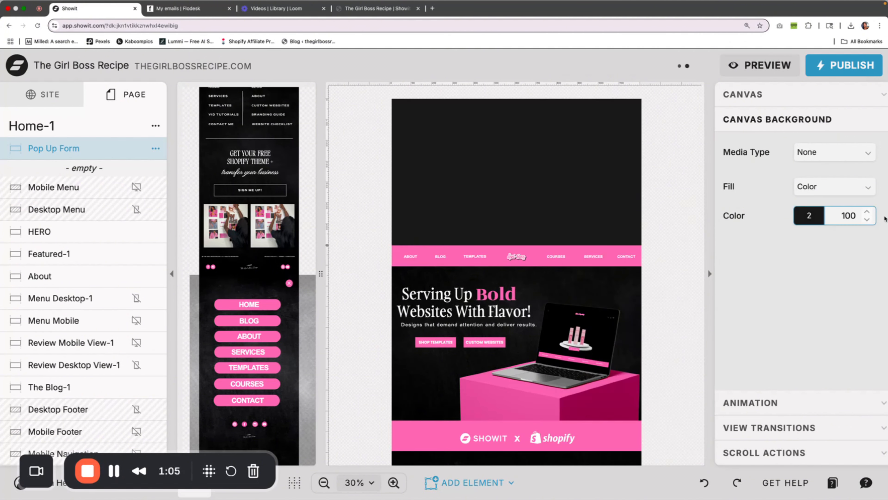
{"action": "left_click", "coordinate": [868, 221]}
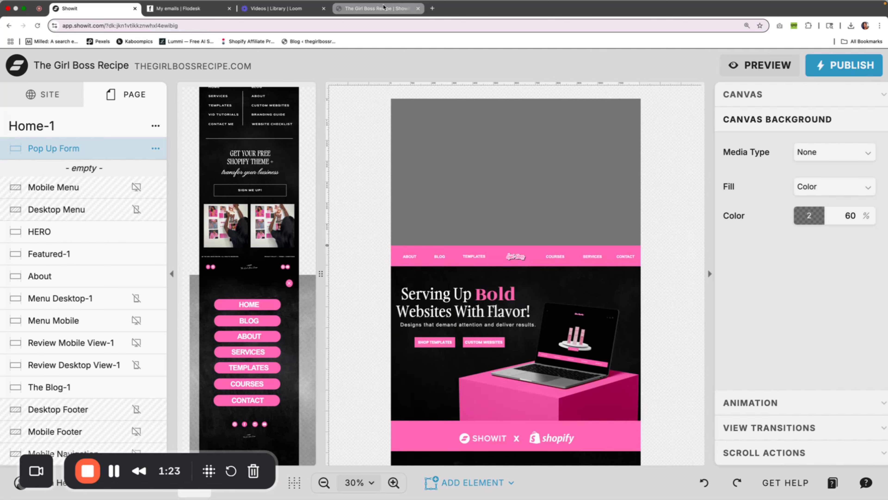
Examine how the live website's pop-up form overlays the page during scrolling, and return to Showit
{"action": "left_click", "coordinate": [374, 8]}
{"action": "scroll", "coordinate": [594, 192], "scroll_direction": "up", "scroll_amount": 15}
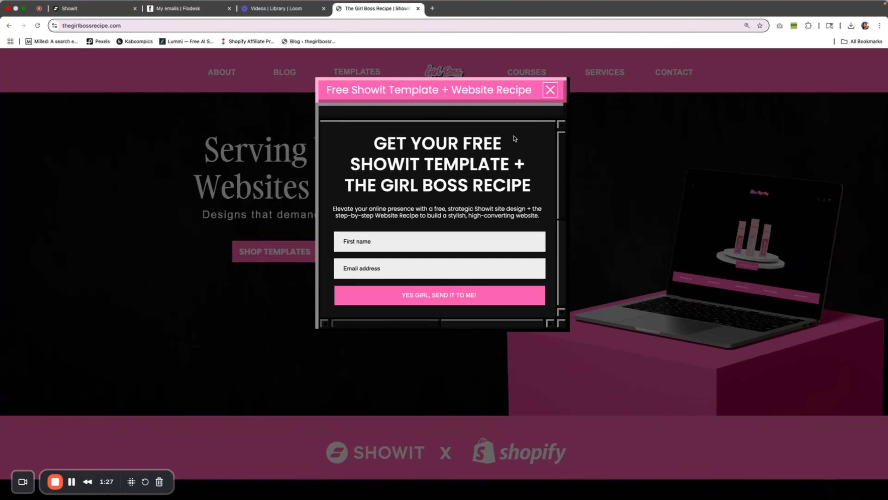
{"action": "scroll", "coordinate": [617, 139], "scroll_direction": "down", "scroll_amount": 15}
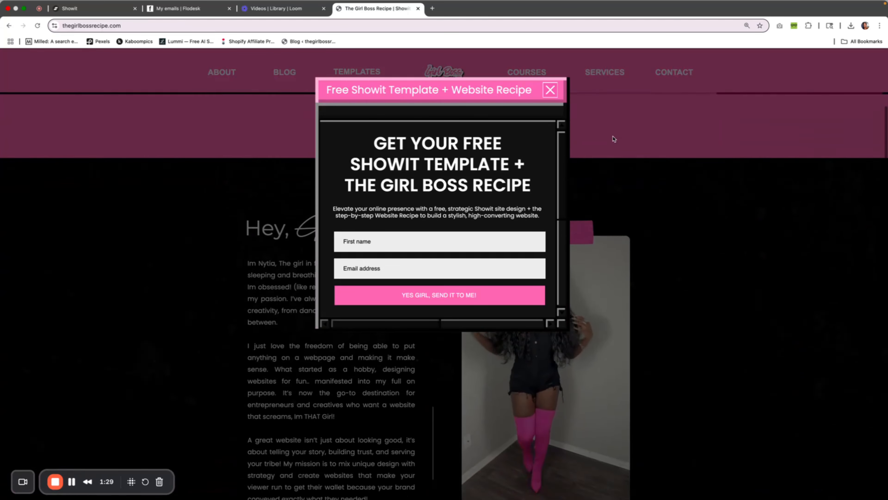
{"action": "scroll", "coordinate": [276, 106], "scroll_direction": "up", "scroll_amount": 15}
{"action": "left_click", "coordinate": [95, 12]}
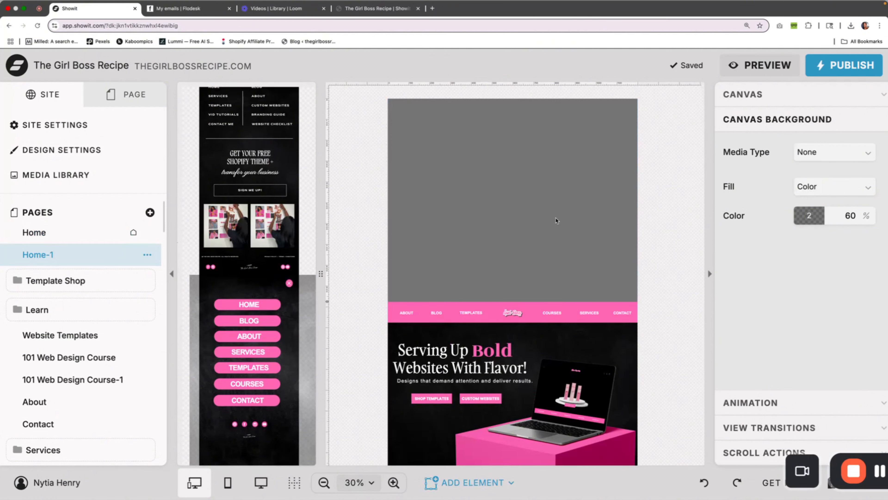
Paste the pink-and-black window graphic onto the Pop Up Form canvas and position it within the gray overlay
{"action": "key", "text": "super+v"}
{"action": "scroll", "coordinate": [564, 214], "scroll_direction": "up", "scroll_amount": 1}
{"action": "left_click_drag", "start_coordinate": [535, 195], "coordinate": [535, 217]}
{"action": "left_click", "coordinate": [625, 218]}
{"action": "scroll", "coordinate": [624, 219], "scroll_direction": "up", "scroll_amount": 1}
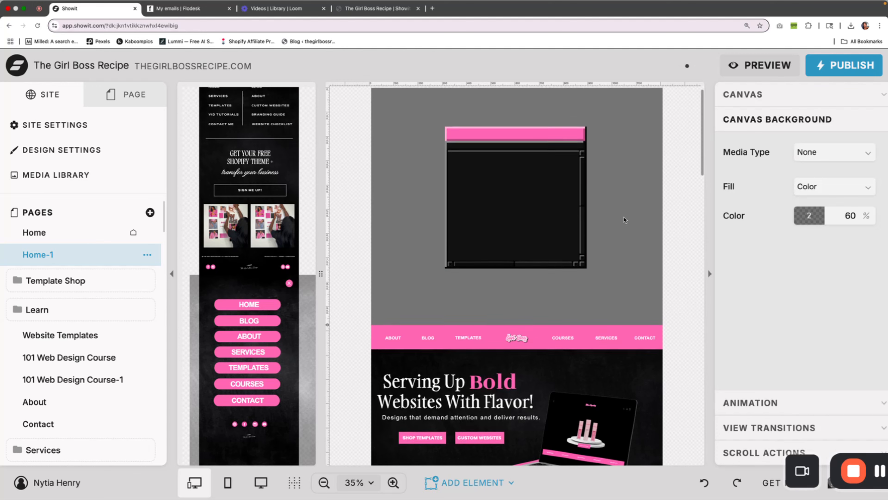
Add the X close icon and place it at the end of the window graphic's pink title bar
{"action": "key", "text": "Escape"}
{"action": "left_click", "coordinate": [576, 149]}
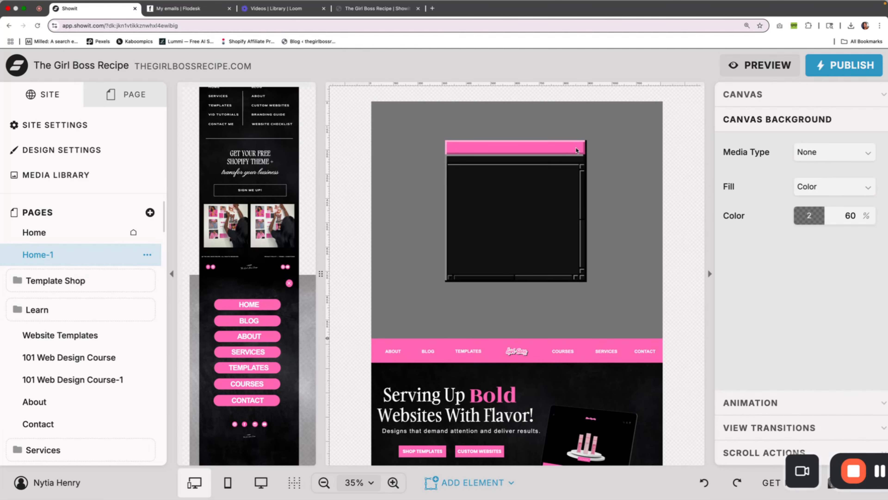
{"action": "mouse_move", "coordinate": [576, 150]}
{"action": "left_mouse_down"}
{"action": "mouse_move", "coordinate": [575, 124]}
{"action": "mouse_move", "coordinate": [576, 147]}
{"action": "left_mouse_up"}
{"action": "left_click", "coordinate": [634, 168]}
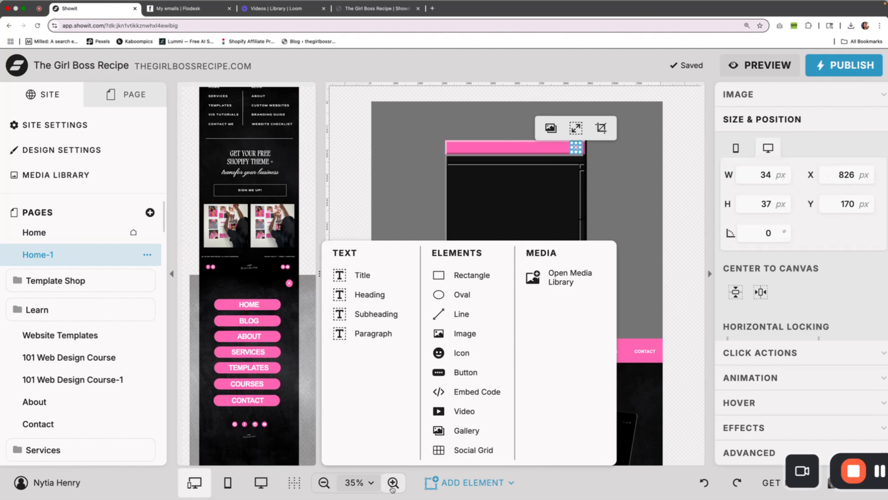
Extend the mobile Pop Up Form canvas to about 600 px high so it encloses the whole window graphic
{"action": "left_click", "coordinate": [393, 483]}
{"action": "left_click", "coordinate": [393, 484]}
{"action": "left_click", "coordinate": [393, 483]}
{"action": "scroll", "coordinate": [471, 350], "scroll_direction": "up", "scroll_amount": 5}
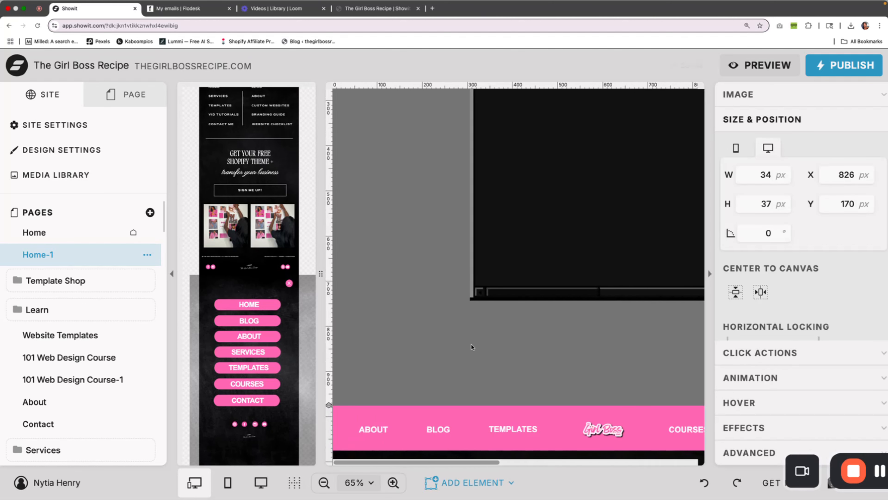
{"action": "scroll", "coordinate": [472, 347], "scroll_direction": "left", "scroll_amount": 5}
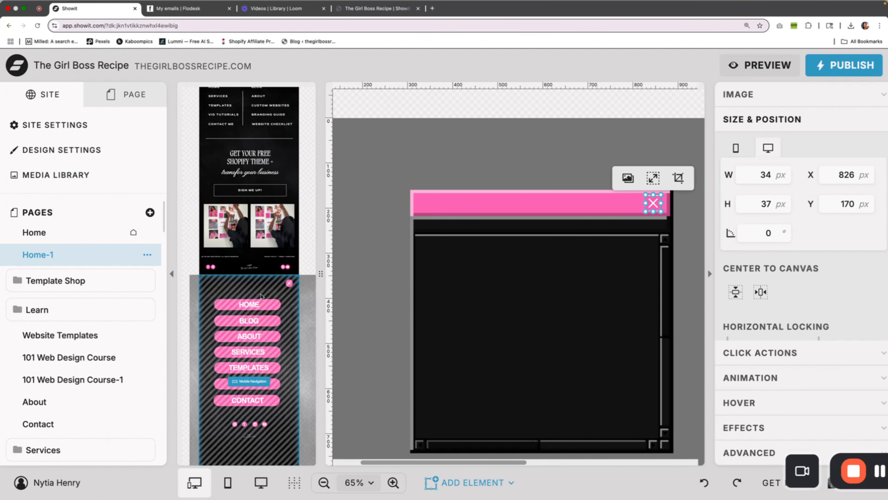
{"action": "scroll", "coordinate": [261, 295], "scroll_direction": "down", "scroll_amount": 2}
{"action": "scroll", "coordinate": [262, 297], "scroll_direction": "up", "scroll_amount": 20}
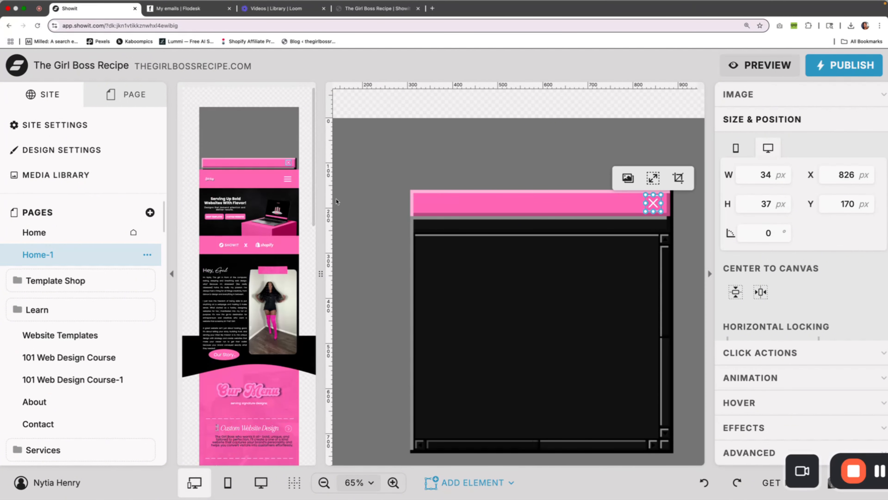
{"action": "left_click", "coordinate": [246, 140]}
{"action": "left_click_drag", "start_coordinate": [180, 170], "coordinate": [179, 294]}
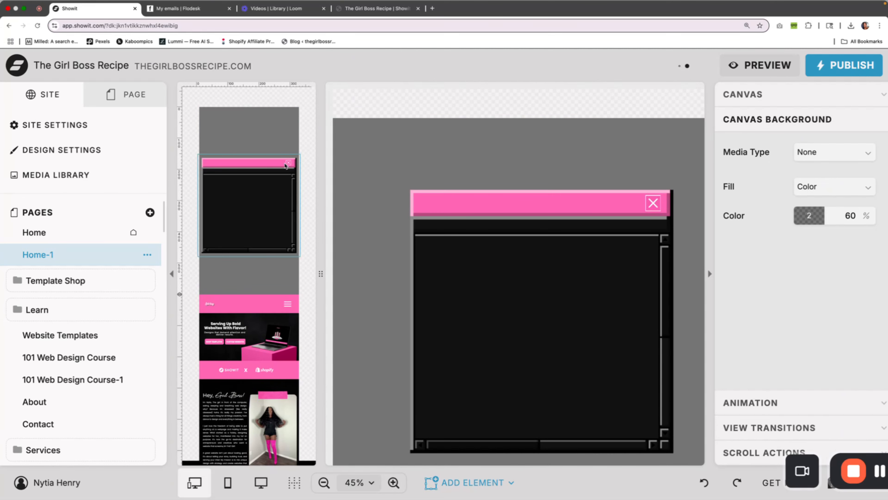
Set the mobile preview to 65% zoom and widen it beside the desktop view to fit the whole mobile canvas
{"action": "left_click", "coordinate": [229, 484]}
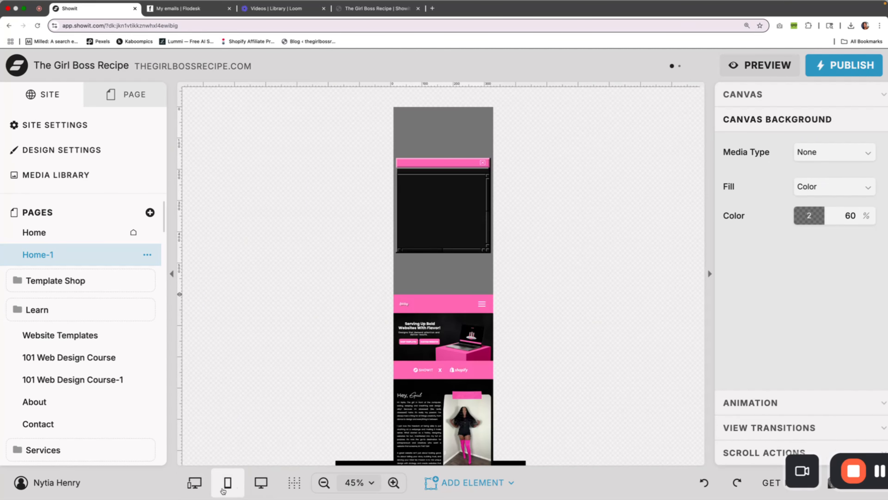
{"action": "left_click", "coordinate": [196, 485]}
{"action": "mouse_move", "coordinate": [320, 274]}
{"action": "left_mouse_down"}
{"action": "mouse_move", "coordinate": [411, 284]}
{"action": "mouse_move", "coordinate": [313, 291]}
{"action": "left_mouse_up"}
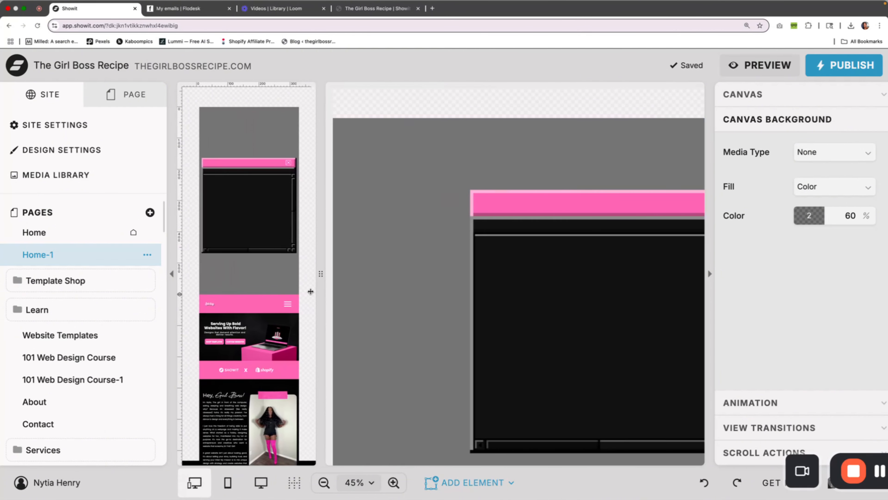
{"action": "scroll", "coordinate": [442, 313], "scroll_direction": "right", "scroll_amount": 5}
{"action": "scroll", "coordinate": [442, 313], "scroll_direction": "down", "scroll_amount": 2}
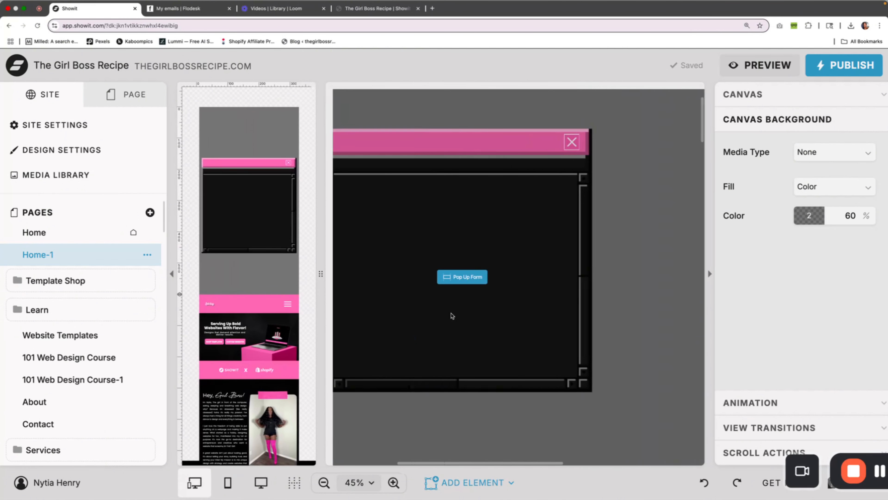
{"action": "scroll", "coordinate": [452, 314], "scroll_direction": "left", "scroll_amount": 2}
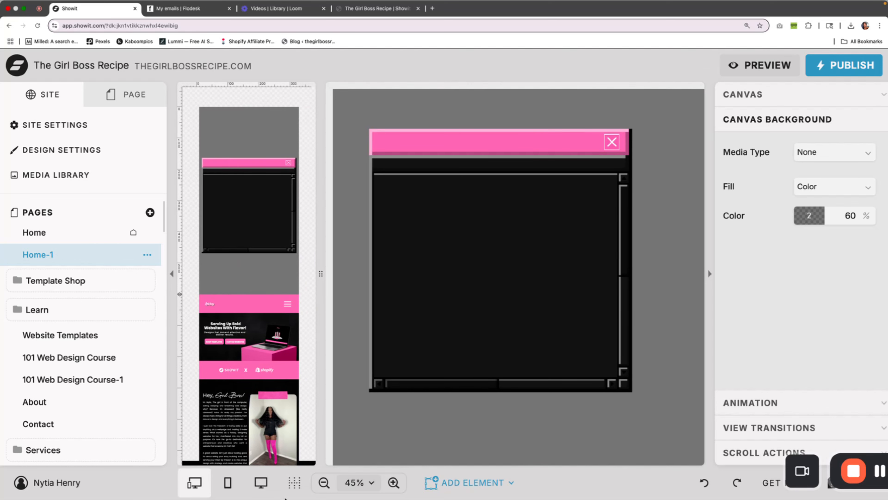
{"action": "left_click", "coordinate": [393, 482]}
{"action": "left_click", "coordinate": [393, 482]}
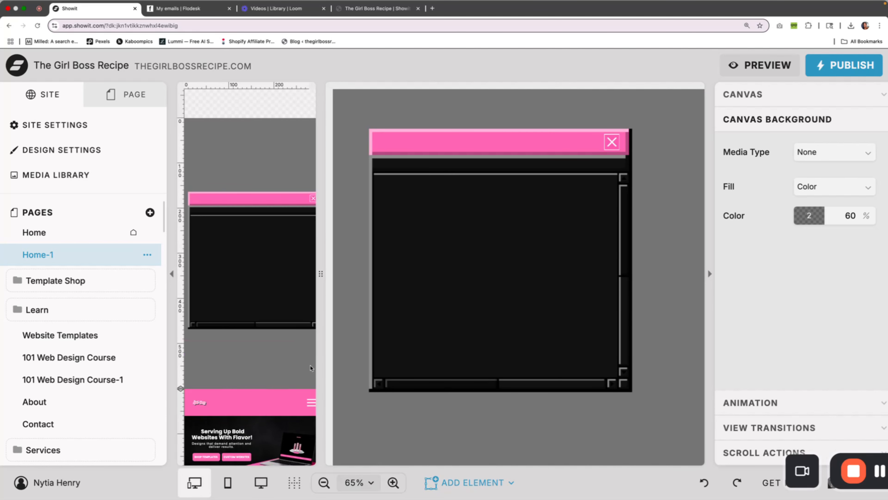
{"action": "left_click_drag", "start_coordinate": [320, 351], "coordinate": [358, 352]}
Add the text "Free Showit Template + Website Recipe" and position it in the pink title bar on desktop and mobile
{"action": "left_click", "coordinate": [535, 339]}
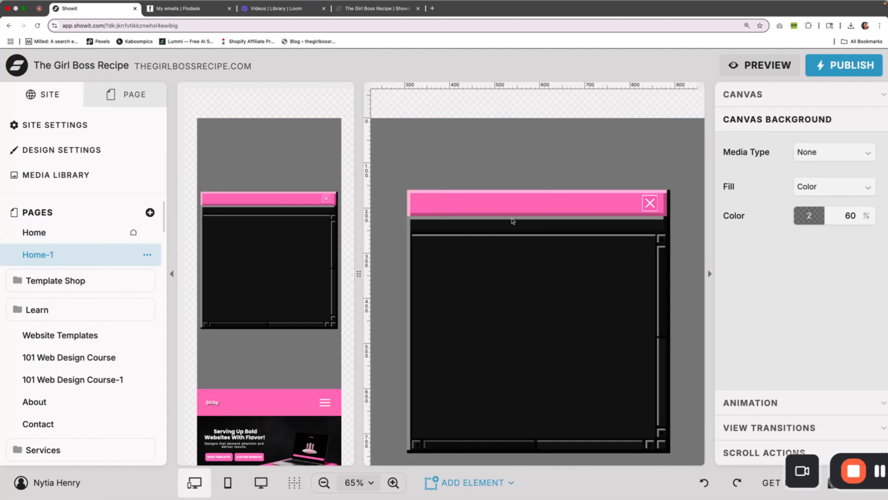
{"action": "left_click", "coordinate": [504, 204]}
{"action": "type", "text": "Free Showit Template + Website Recipe"}
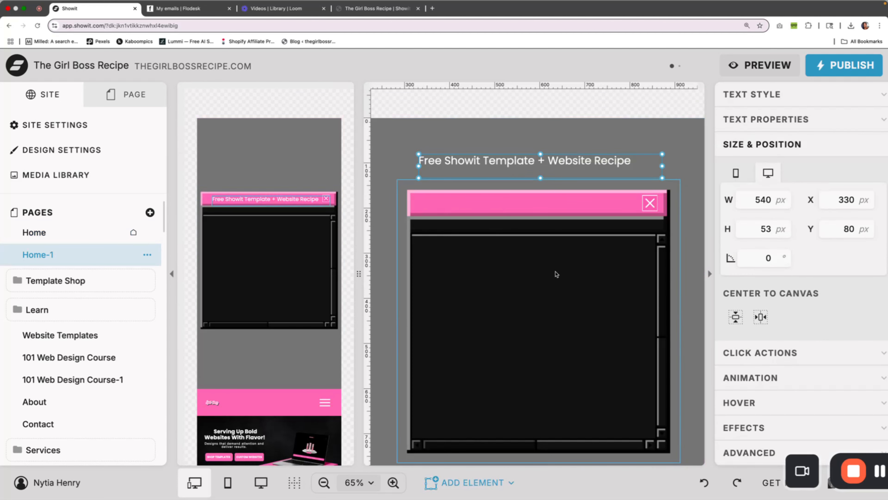
{"action": "left_click_drag", "start_coordinate": [543, 160], "coordinate": [543, 210]}
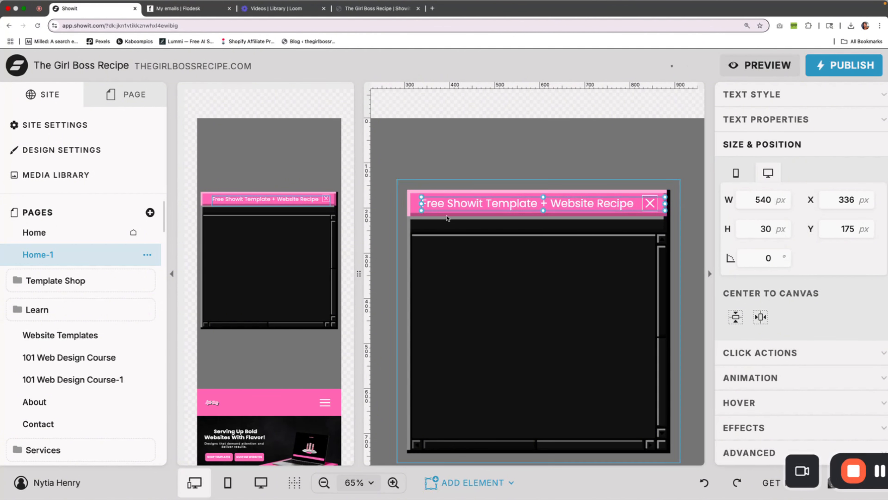
{"action": "left_click", "coordinate": [270, 200]}
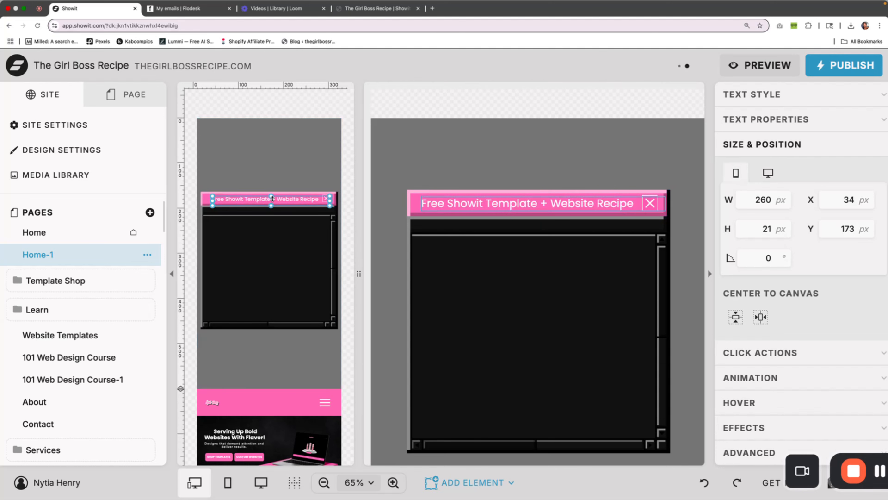
{"action": "left_click_drag", "start_coordinate": [271, 198], "coordinate": [266, 199]}
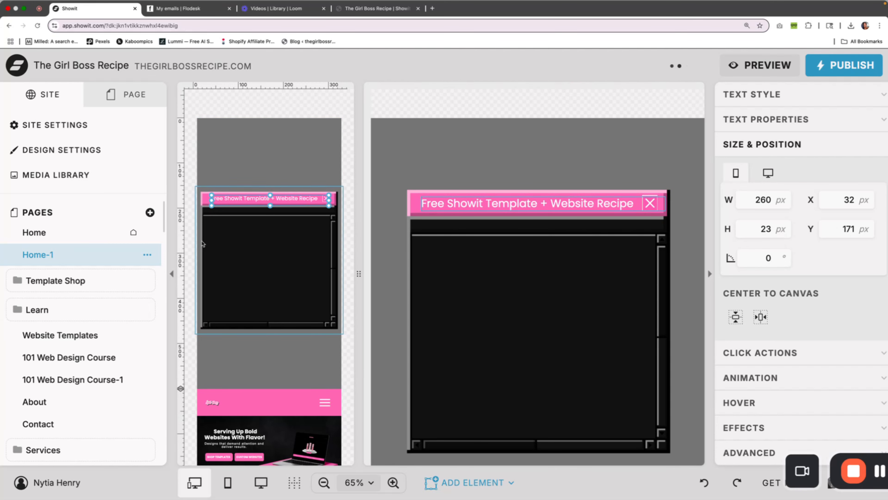
Copy the heading "GET YOUR FREE SHOWIT TEMPLATE + THE GIRL BOSS RECIPE" from the Home page's pop-up into Home-1's Pop Up Form canvas
{"action": "left_click", "coordinate": [69, 240]}
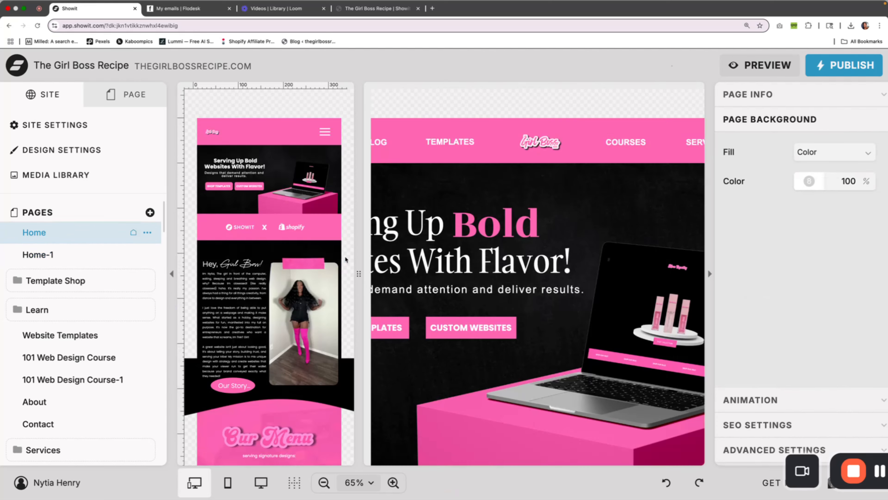
{"action": "scroll", "coordinate": [608, 246], "scroll_direction": "down", "scroll_amount": 10}
{"action": "scroll", "coordinate": [609, 246], "scroll_direction": "down", "scroll_amount": 15}
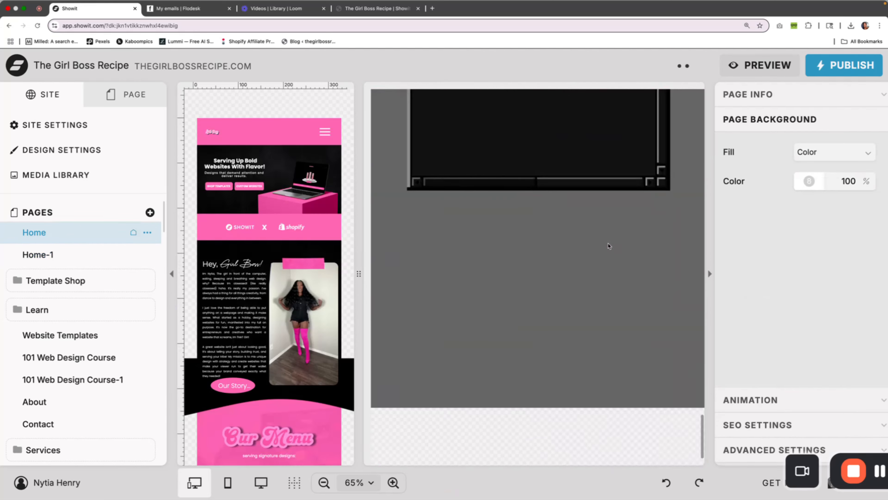
{"action": "left_click", "coordinate": [563, 262]}
{"action": "left_click", "coordinate": [555, 262]}
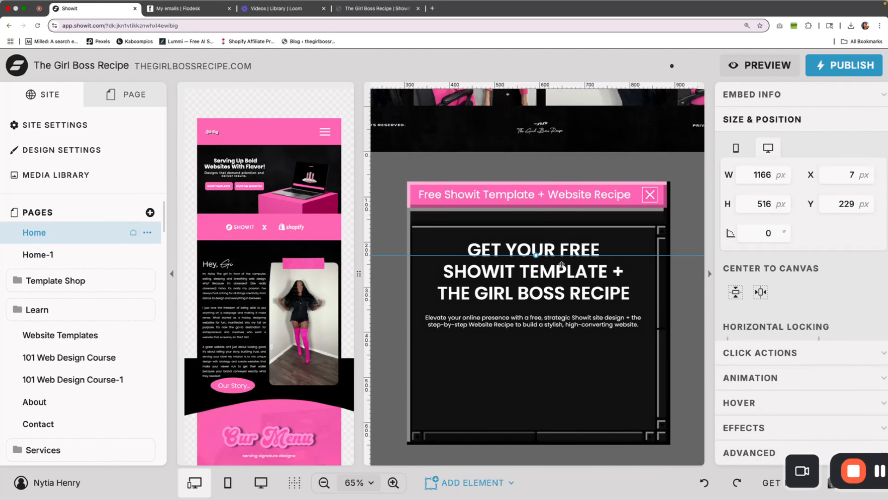
{"action": "left_click", "coordinate": [531, 250]}
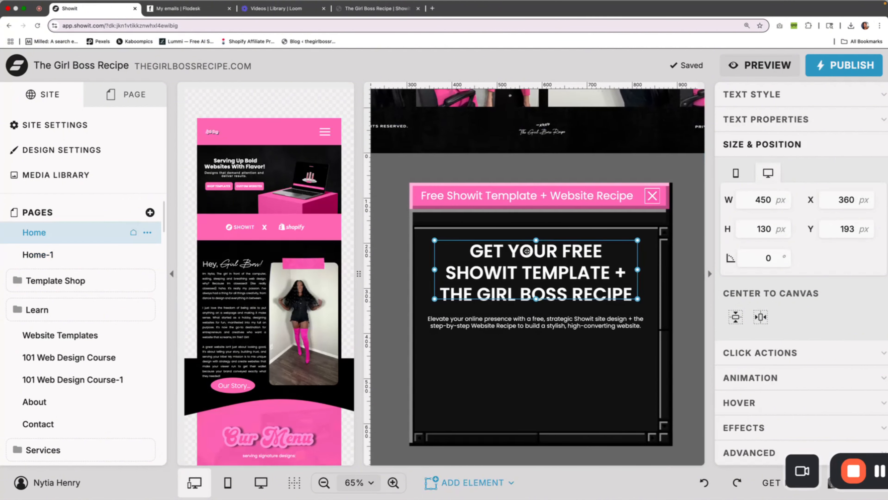
{"action": "left_click", "coordinate": [76, 261]}
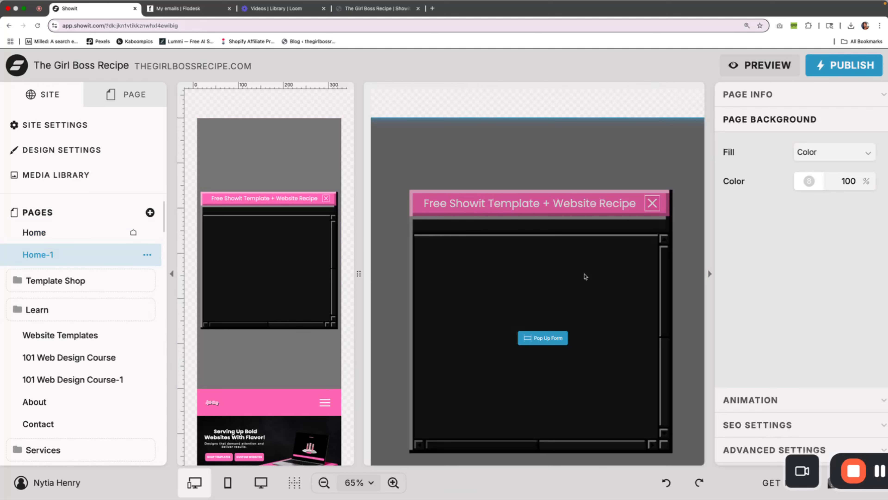
{"action": "scroll", "coordinate": [566, 268], "scroll_direction": "down", "scroll_amount": 2}
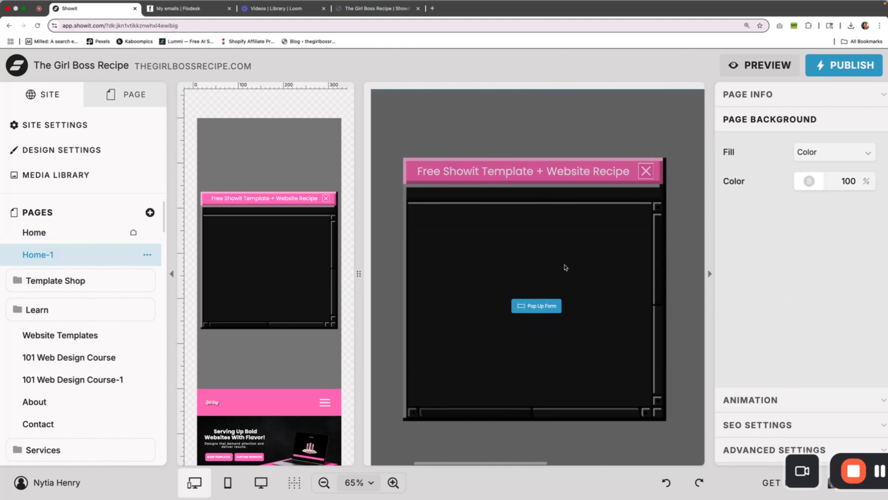
{"action": "left_click", "coordinate": [566, 267]}
{"action": "key", "text": "super+v"}
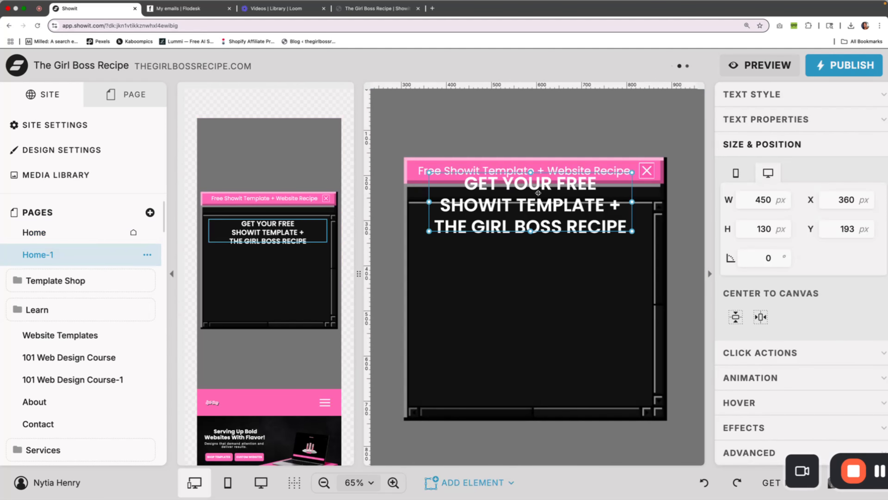
Position the heading below the pink title bar, at about X 372, Y 284 on desktop, and nudge it lower on mobile
{"action": "left_click_drag", "start_coordinate": [538, 193], "coordinate": [544, 233]}
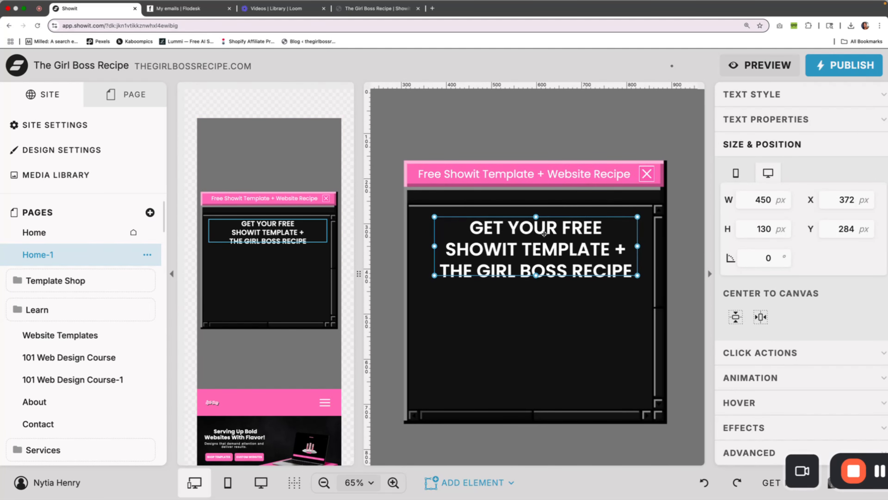
{"action": "left_click", "coordinate": [289, 248]}
{"action": "left_click_drag", "start_coordinate": [287, 236], "coordinate": [287, 238]}
{"action": "left_click", "coordinate": [237, 141]}
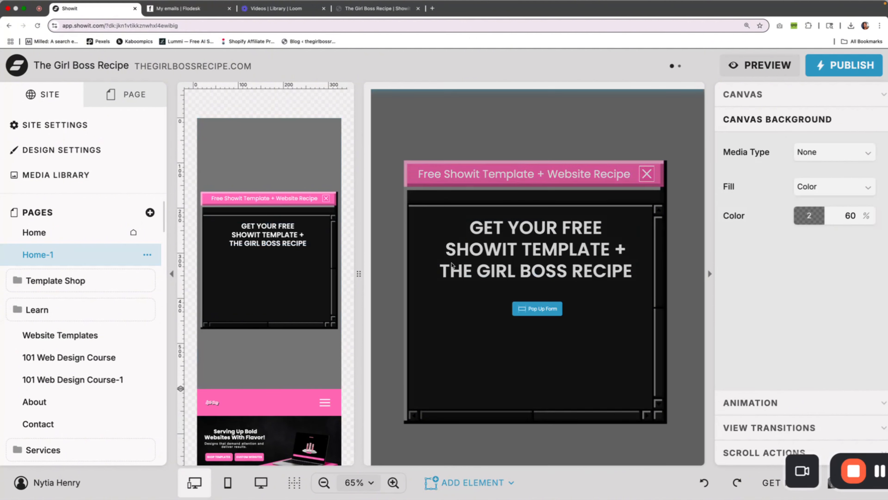
Copy the "Elevate your online presence" description from the Home page's pop-up into Home-1's Pop Up Form canvas
{"action": "left_click", "coordinate": [35, 232]}
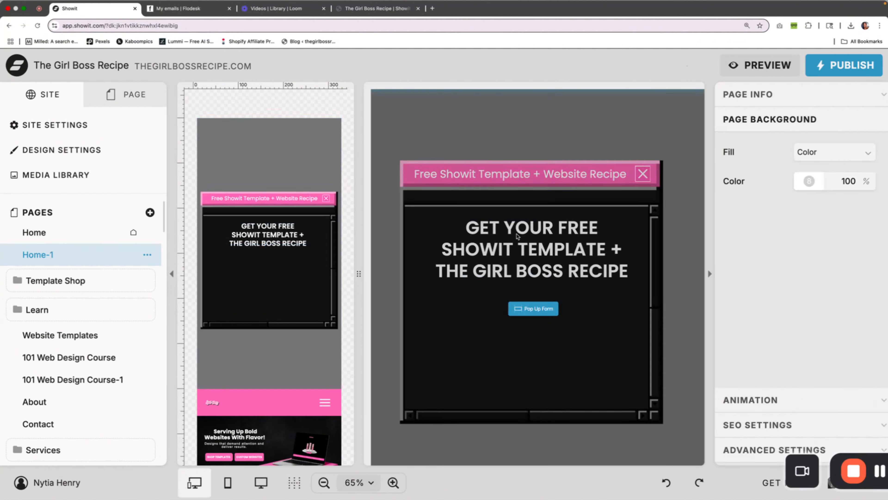
{"action": "scroll", "coordinate": [517, 235], "scroll_direction": "down", "scroll_amount": 20}
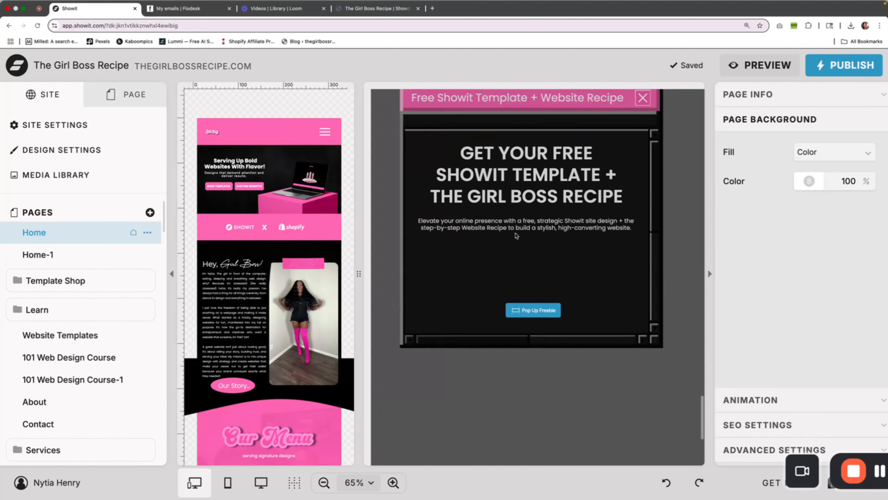
{"action": "left_click", "coordinate": [548, 325]}
{"action": "left_click", "coordinate": [548, 324]}
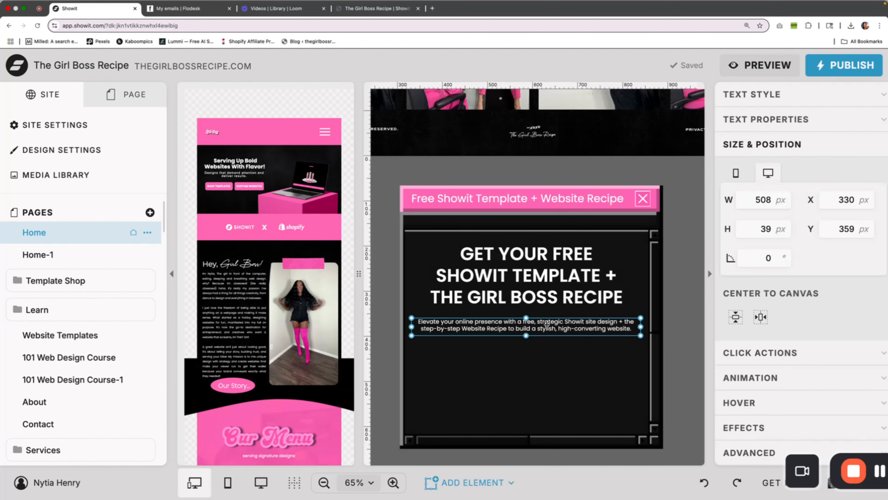
{"action": "left_click", "coordinate": [84, 254]}
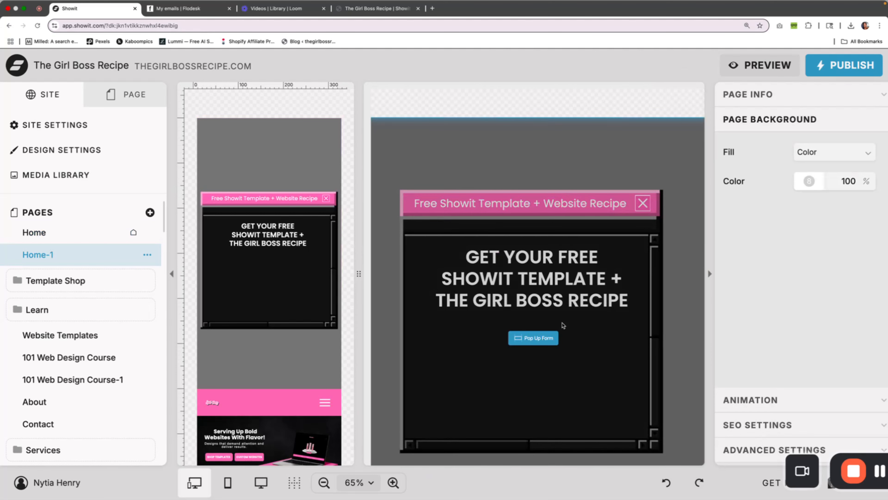
{"action": "left_click", "coordinate": [563, 325]}
{"action": "left_click", "coordinate": [562, 322]}
Place the description directly under the heading on desktop, and at about X 60, Y 304 on mobile
{"action": "left_click_drag", "start_coordinate": [536, 298], "coordinate": [534, 328]}
{"action": "left_click", "coordinate": [666, 256]}
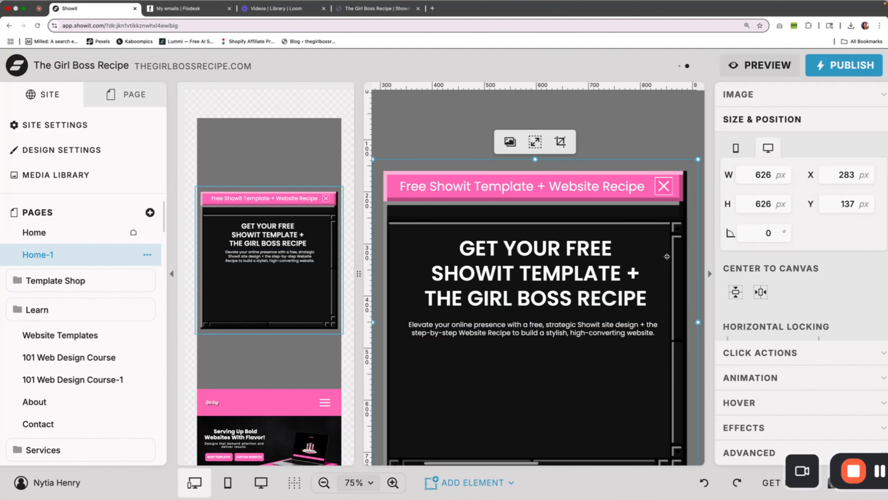
{"action": "left_click", "coordinate": [276, 262]}
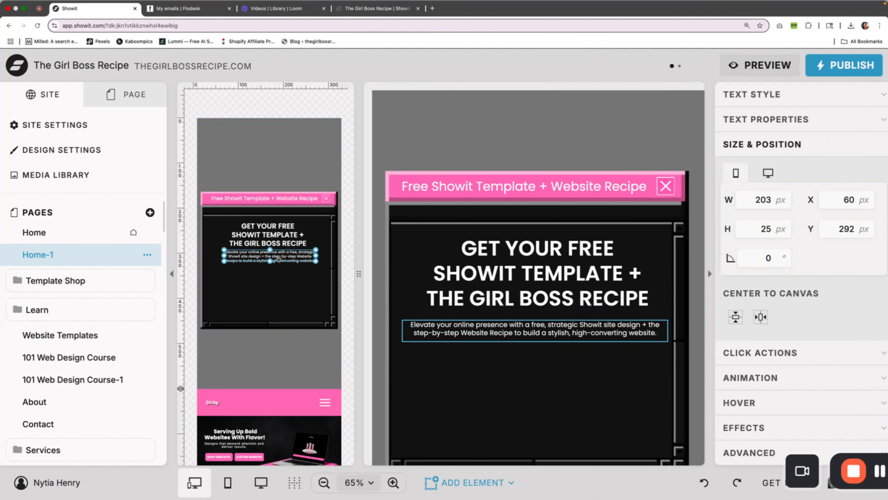
{"action": "left_click_drag", "start_coordinate": [277, 262], "coordinate": [279, 265]}
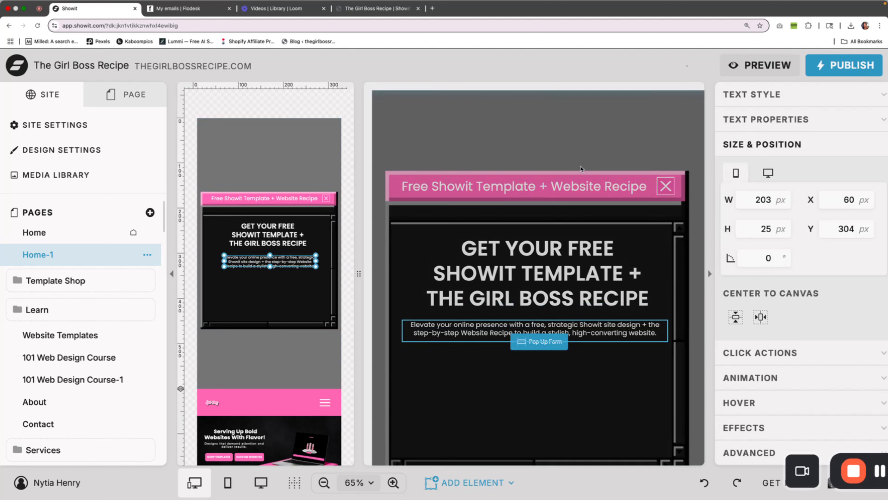
Select the window graphic and set the desktop view to 65% zoom to review the whole pop-up
{"action": "left_click", "coordinate": [535, 331]}
{"action": "left_click", "coordinate": [511, 485]}
{"action": "left_click", "coordinate": [668, 427]}
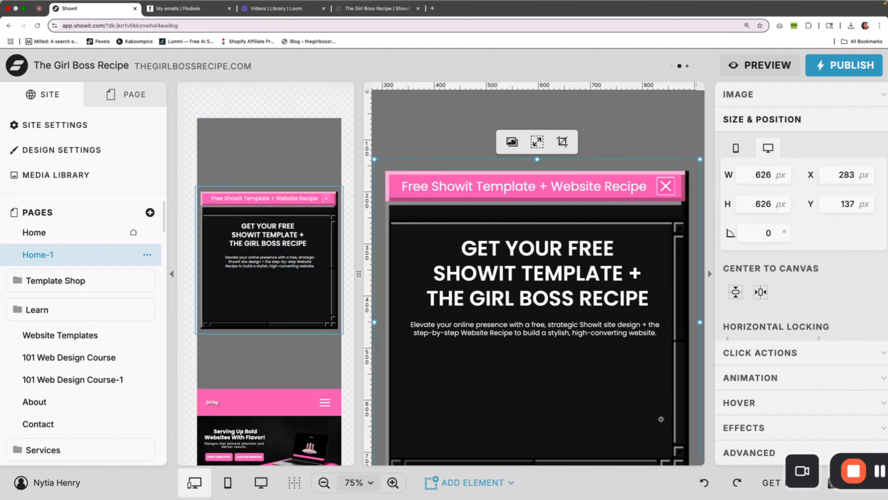
{"action": "scroll", "coordinate": [402, 460], "scroll_direction": "down", "scroll_amount": 5}
{"action": "scroll", "coordinate": [402, 460], "scroll_direction": "up", "scroll_amount": 3}
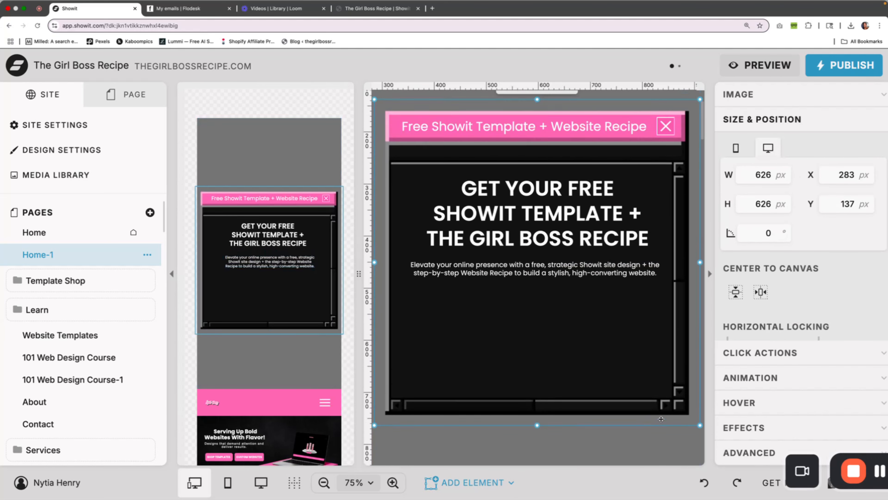
{"action": "left_click", "coordinate": [324, 482]}
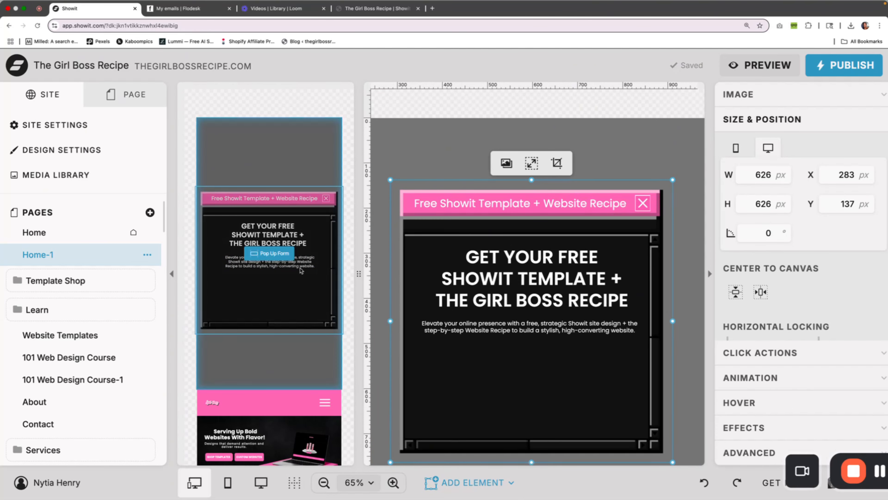
Switch to Flodesk and start a new form from the inline template "Inline without image"
{"action": "left_click", "coordinate": [203, 10]}
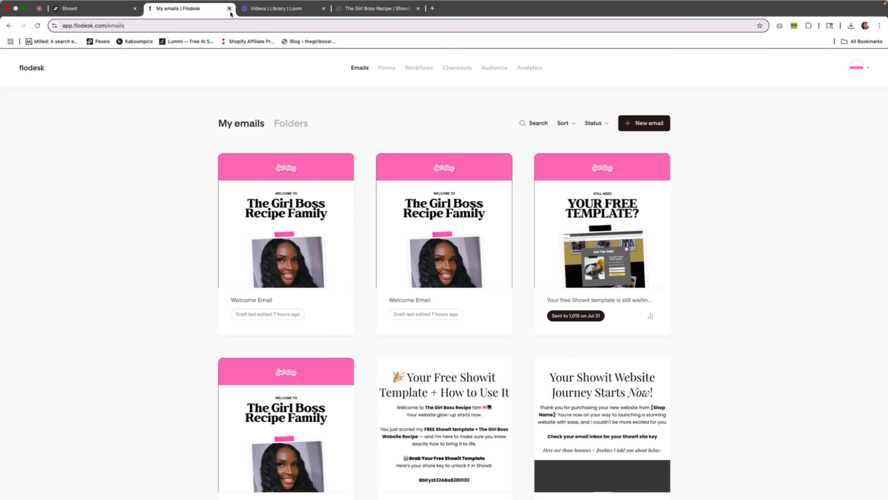
{"action": "left_click", "coordinate": [393, 72]}
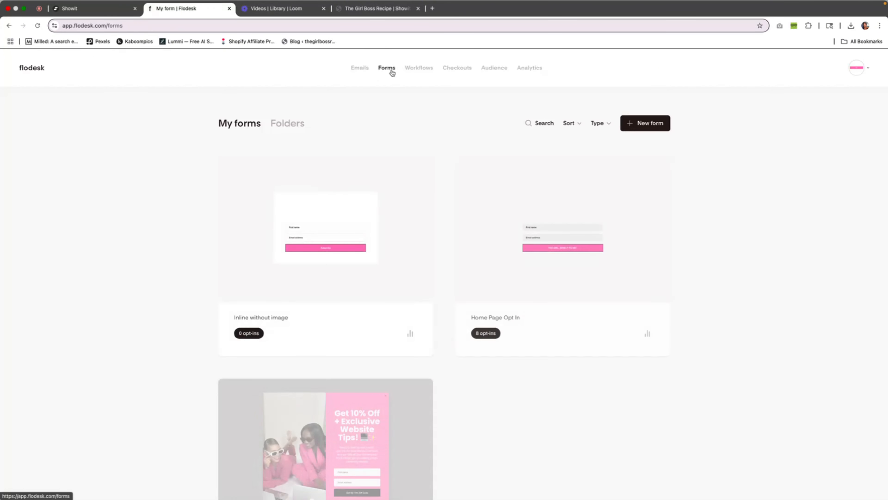
{"action": "left_click", "coordinate": [650, 123]}
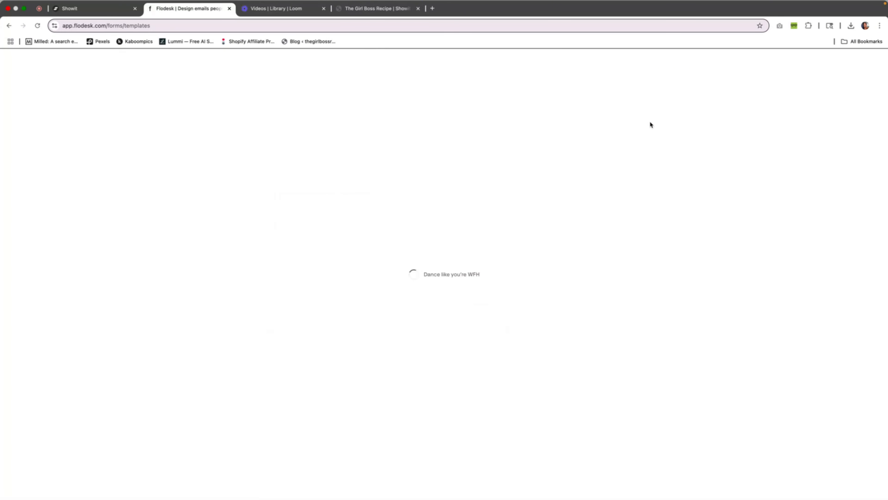
{"action": "left_click", "coordinate": [142, 166]}
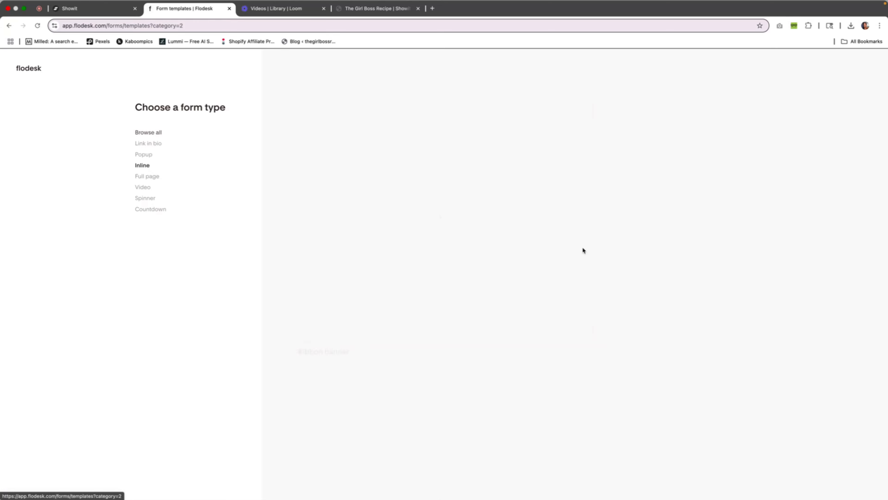
{"action": "scroll", "coordinate": [506, 244], "scroll_direction": "down", "scroll_amount": 10}
{"action": "scroll", "coordinate": [506, 245], "scroll_direction": "down", "scroll_amount": 15}
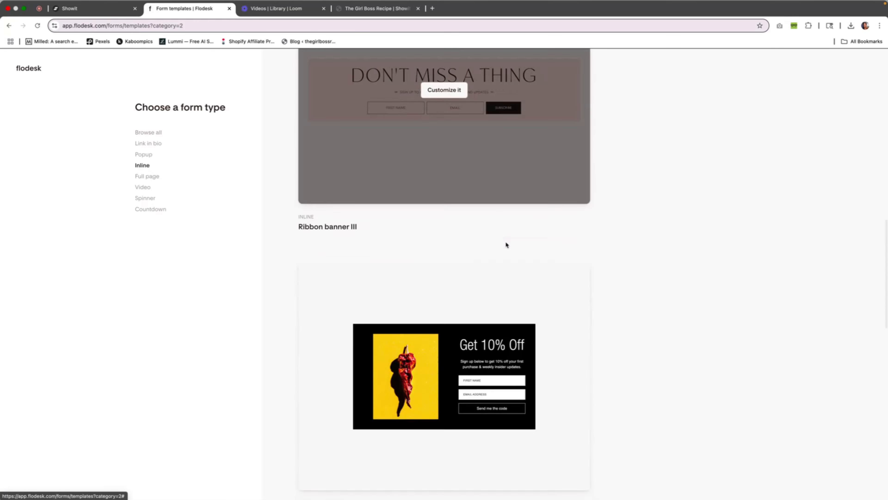
{"action": "scroll", "coordinate": [506, 244], "scroll_direction": "down", "scroll_amount": 8}
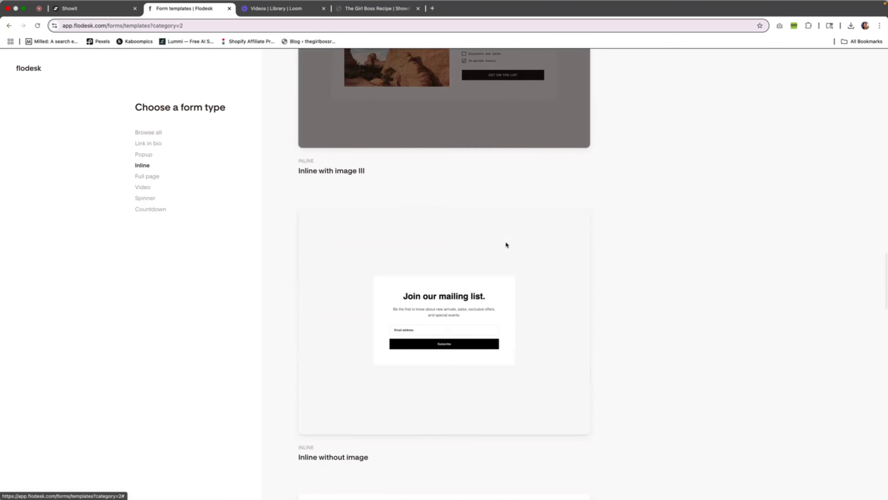
{"action": "left_click", "coordinate": [438, 236]}
Assign the "Home Page Sign Up Form" segment to the new form and save it
{"action": "left_click", "coordinate": [462, 277]}
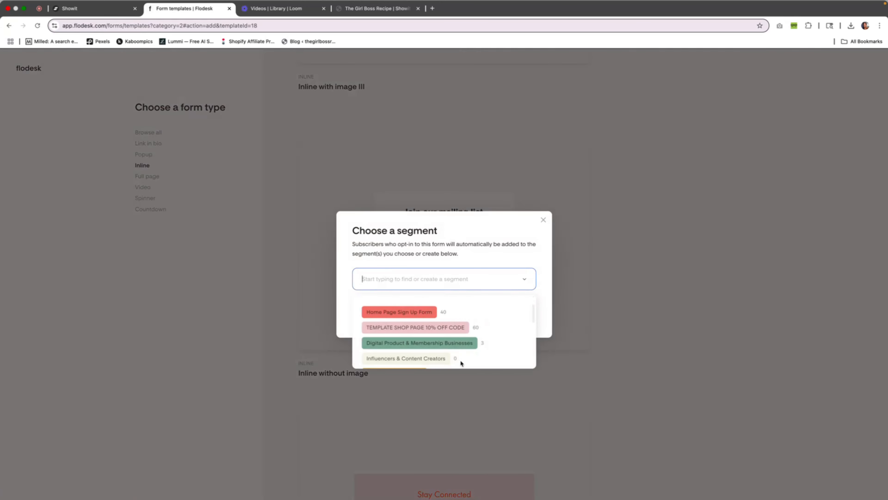
{"action": "left_click", "coordinate": [409, 313]}
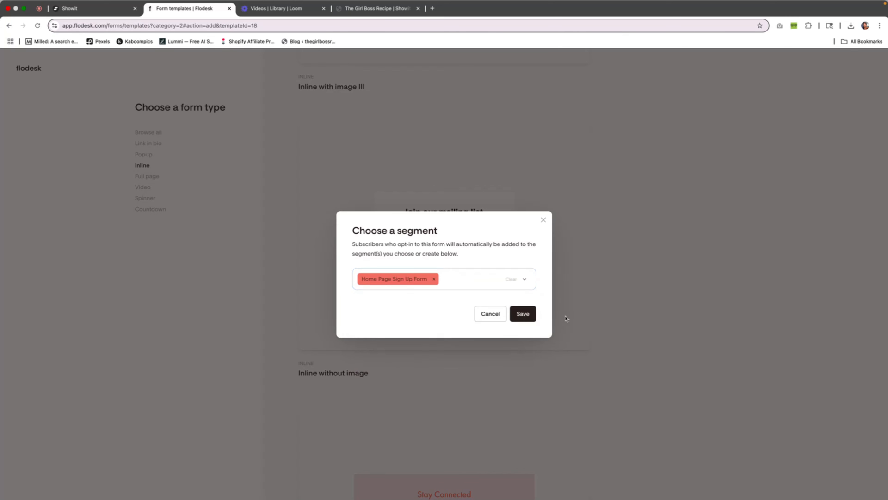
{"action": "left_click", "coordinate": [523, 314]}
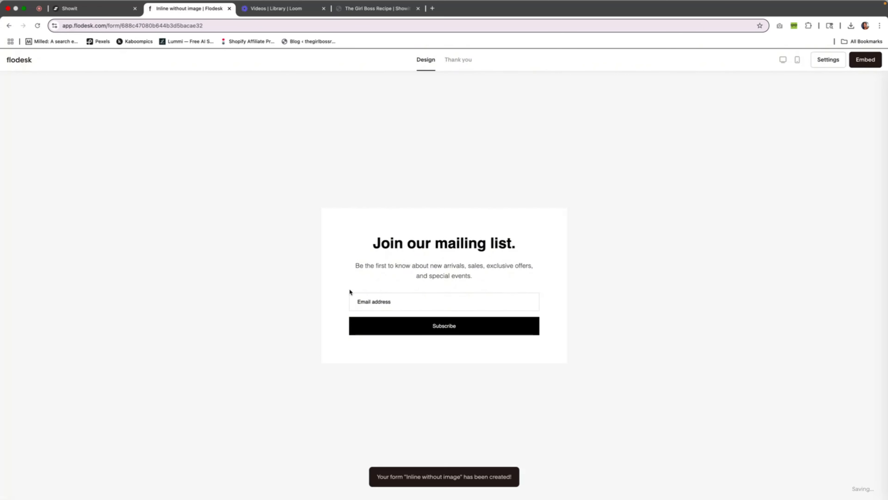
Delete the form's "Join our mailing list." heading and the description text beneath it
{"action": "left_click", "coordinate": [428, 244]}
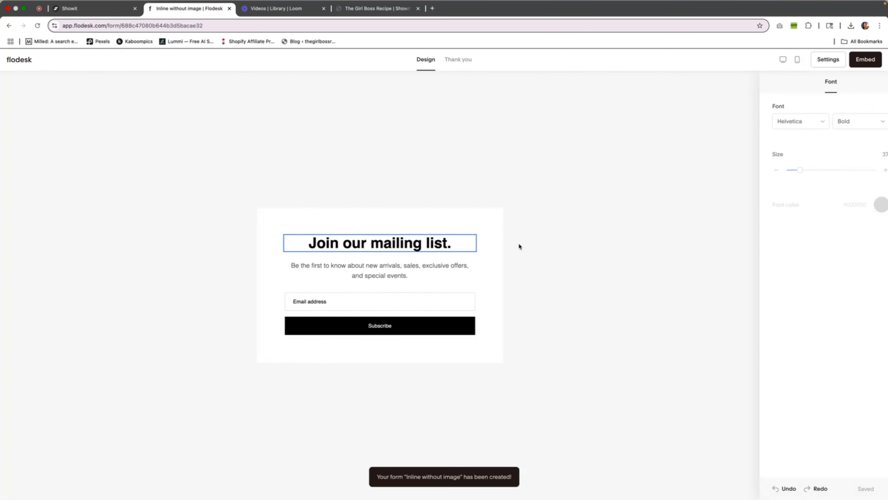
{"action": "left_click_drag", "start_coordinate": [442, 243], "coordinate": [208, 235]}
{"action": "key", "text": "BackSpace"}
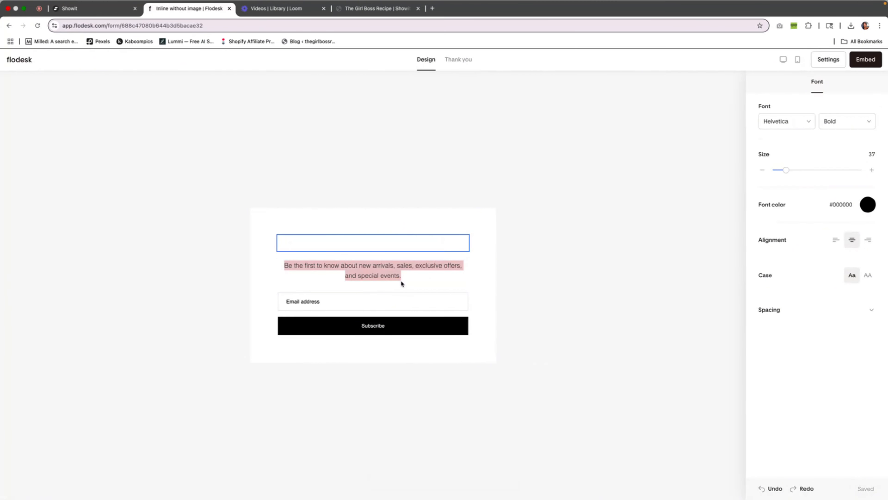
{"action": "left_click", "coordinate": [408, 274]}
{"action": "left_click_drag", "start_coordinate": [402, 275], "coordinate": [243, 246]}
{"action": "key", "text": "BackSpace"}
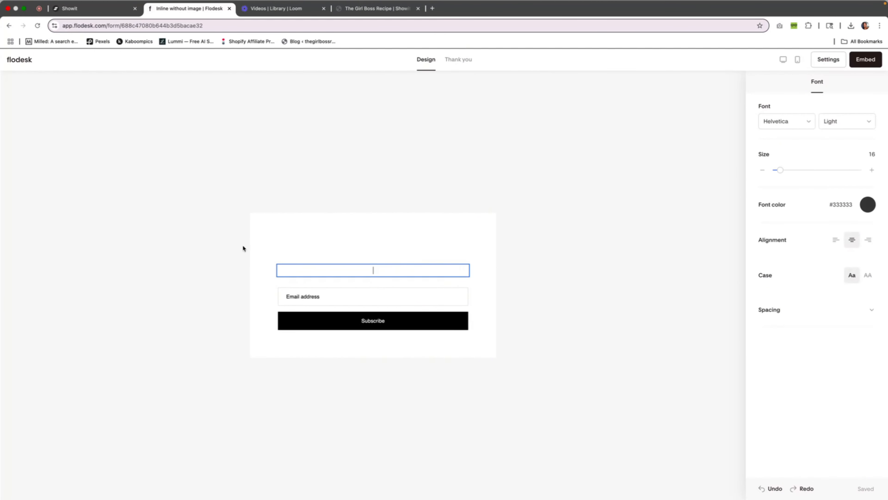
Add a First name field to the form and place it above the Email address field
{"action": "left_click", "coordinate": [367, 286]}
{"action": "left_click", "coordinate": [366, 292]}
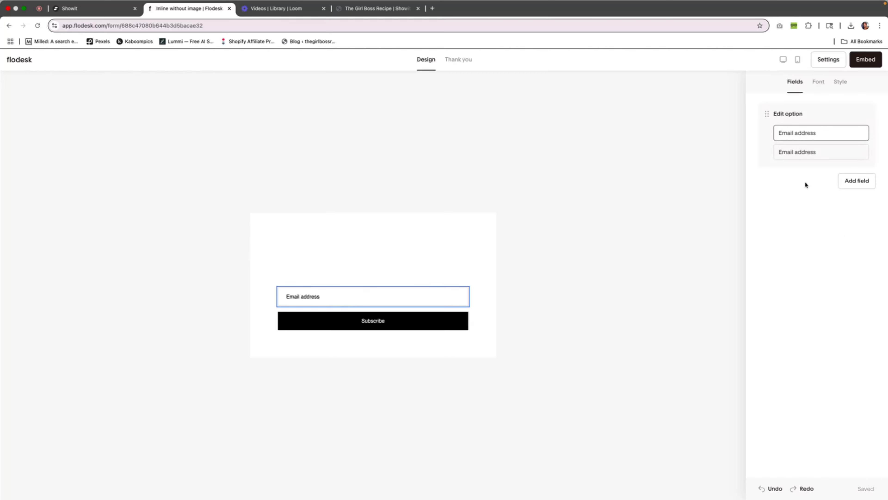
{"action": "left_click", "coordinate": [856, 181]}
{"action": "left_click", "coordinate": [820, 200]}
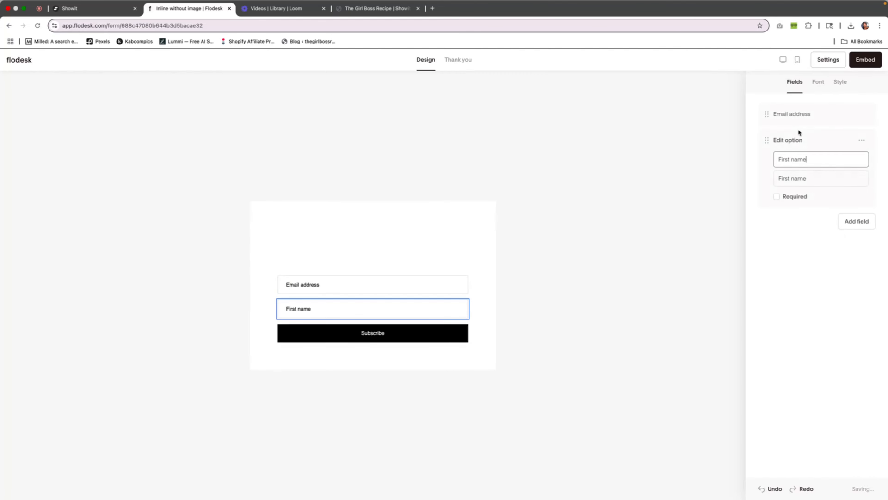
{"action": "left_click_drag", "start_coordinate": [768, 140], "coordinate": [768, 107]}
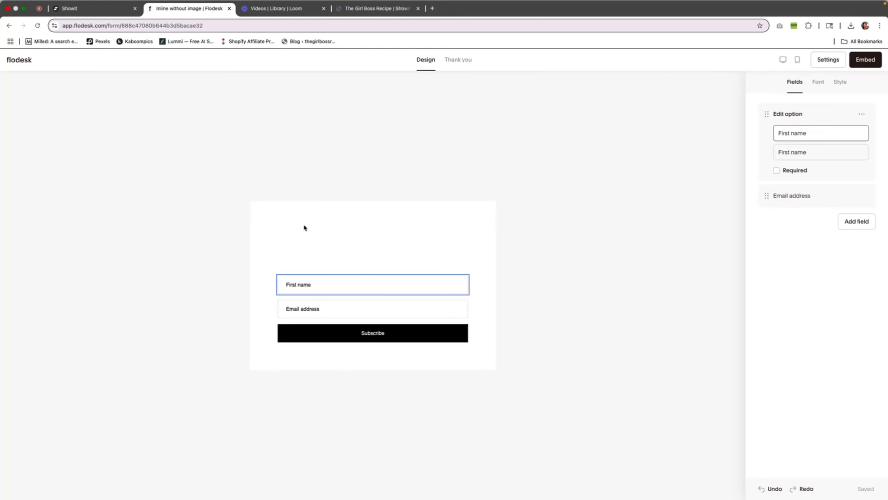
Set the Subscribe button's fill color to pink #FF66B2
{"action": "left_click", "coordinate": [437, 336]}
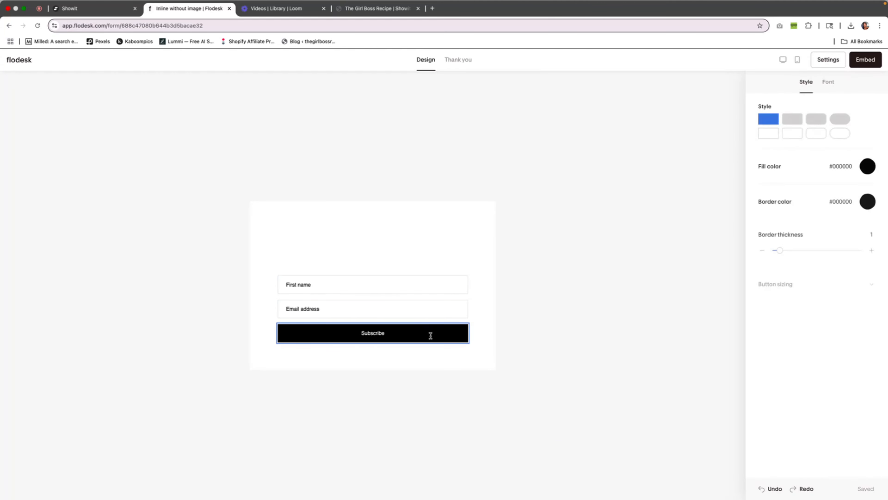
{"action": "left_click", "coordinate": [867, 167]}
{"action": "left_click", "coordinate": [807, 296]}
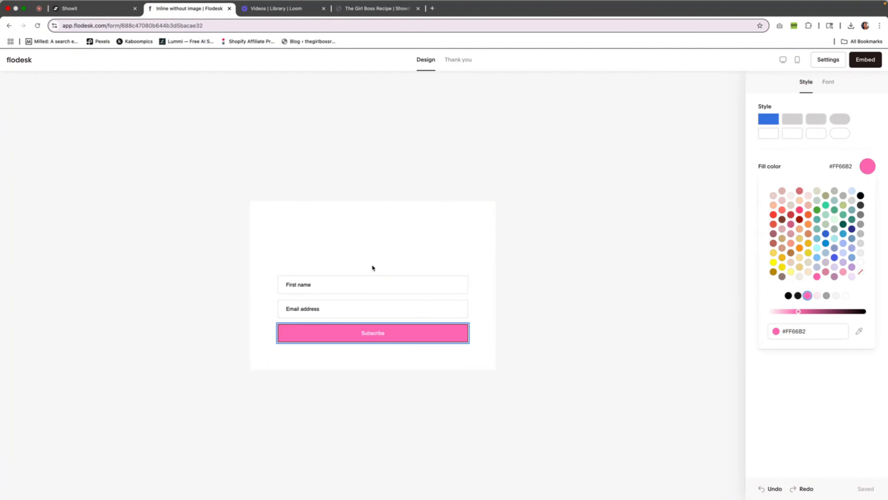
Check the button wording on the live site's pop-up and change the Flodesk button text to "Yes Girl, Send It To Me!"
{"action": "left_click", "coordinate": [98, 8]}
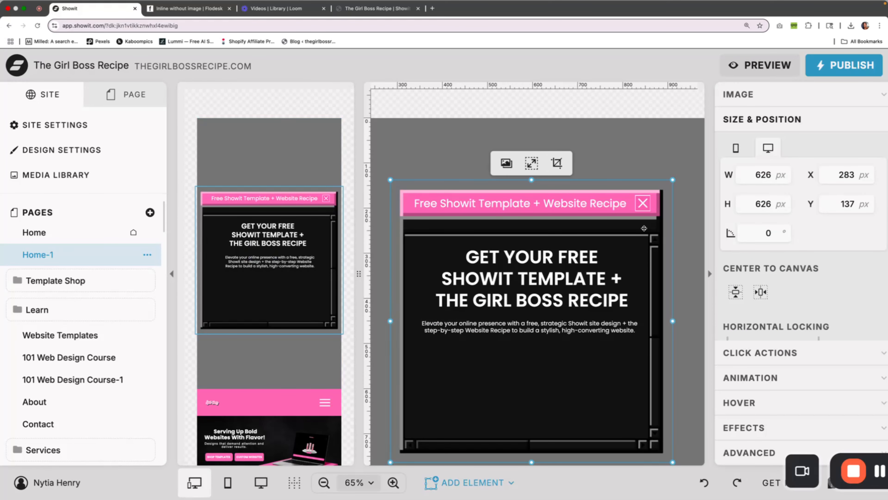
{"action": "left_click", "coordinate": [377, 9]}
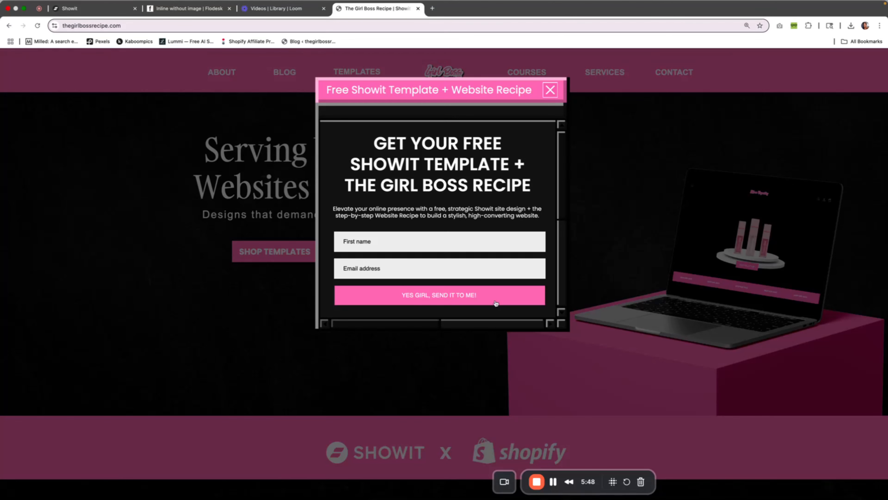
{"action": "left_click", "coordinate": [101, 10]}
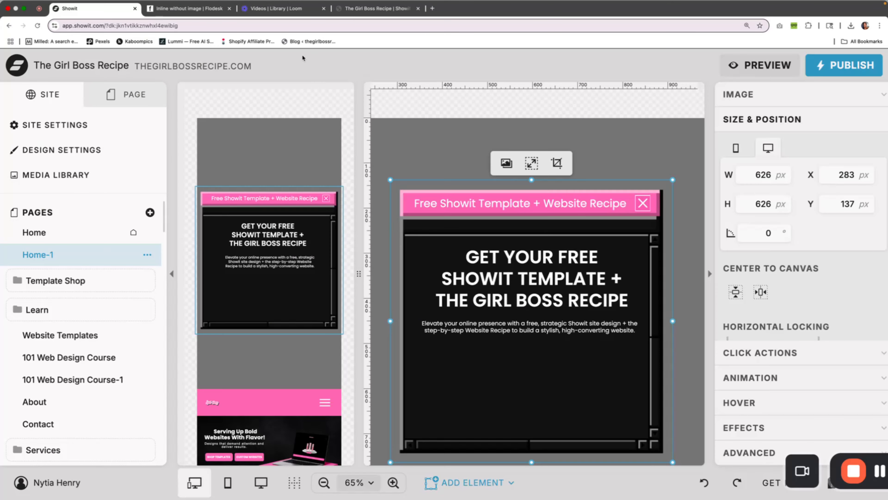
{"action": "left_click", "coordinate": [183, 10]}
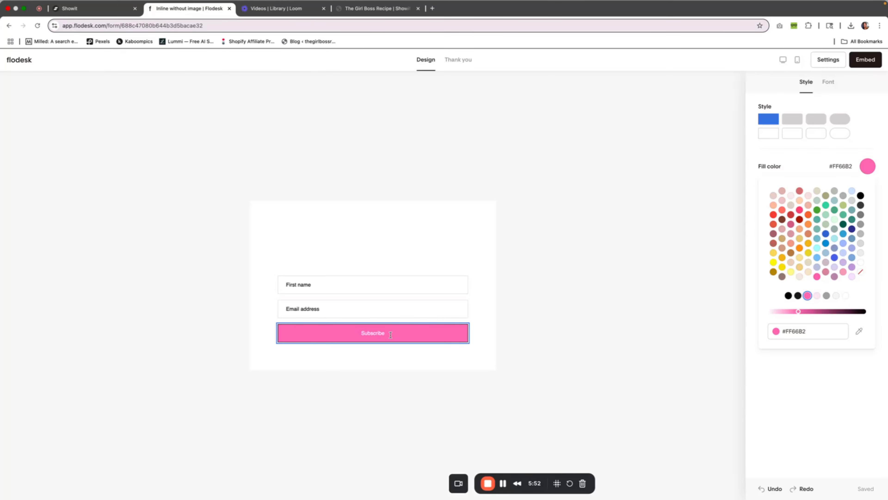
{"action": "type", "text": "Yes Girl, Send"}
{"action": "key", "text": "BackSpace"}
{"action": "key", "text": "BackSpace"}
{"action": "key", "text": "BackSpace"}
{"action": "key", "text": "BackSpace"}
{"action": "key", "text": "BackSpace"}
{"action": "type", "text": "Send It To Me"}
{"action": "left_click", "coordinate": [512, 263]}
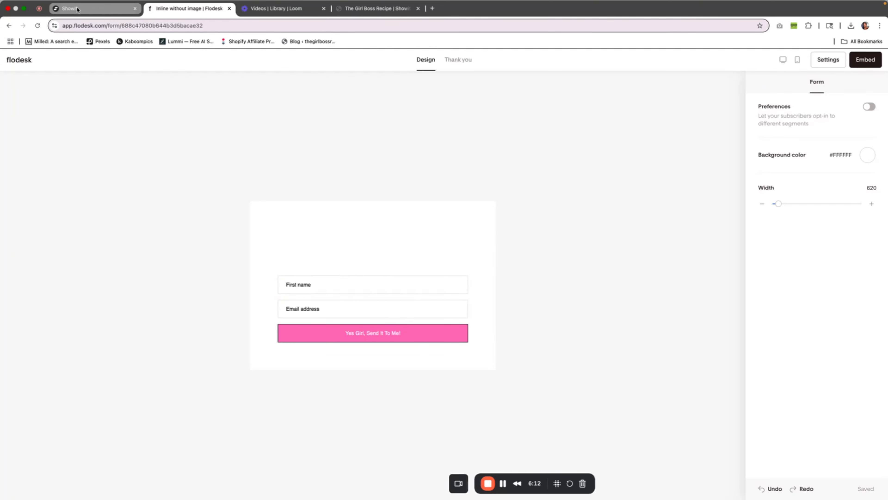
Compare the Showit canvas with the live pop-up and copy the Flodesk form's inline embed code
{"action": "left_click", "coordinate": [78, 10]}
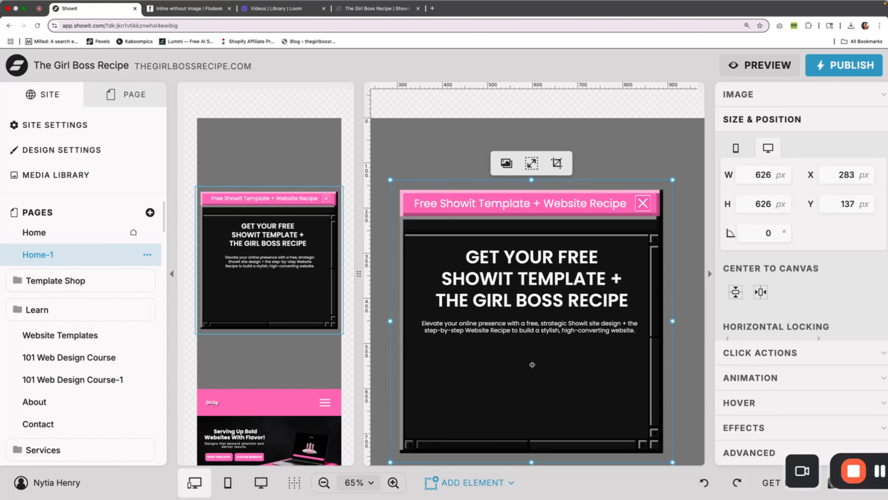
{"action": "left_click", "coordinate": [363, 8]}
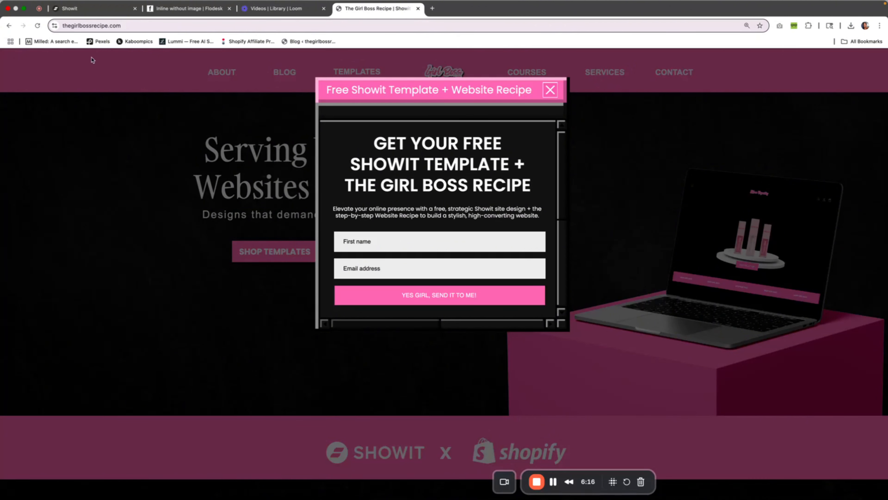
{"action": "left_click", "coordinate": [77, 9]}
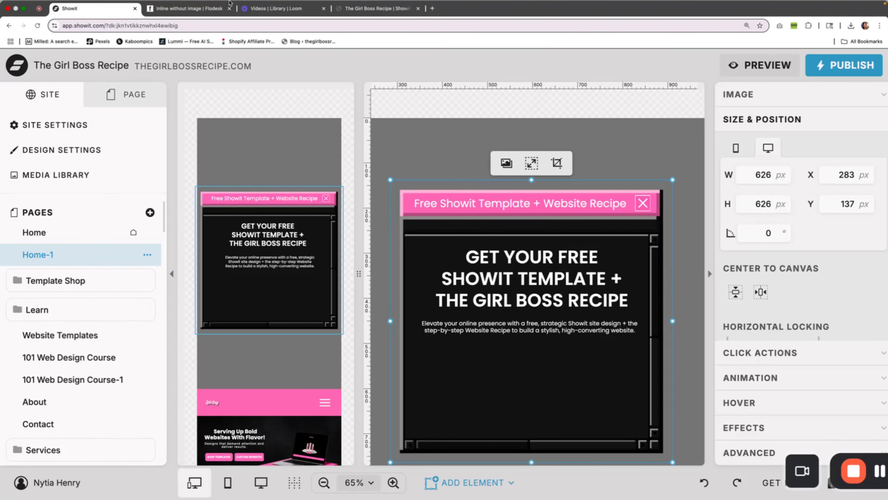
{"action": "left_click", "coordinate": [217, 8]}
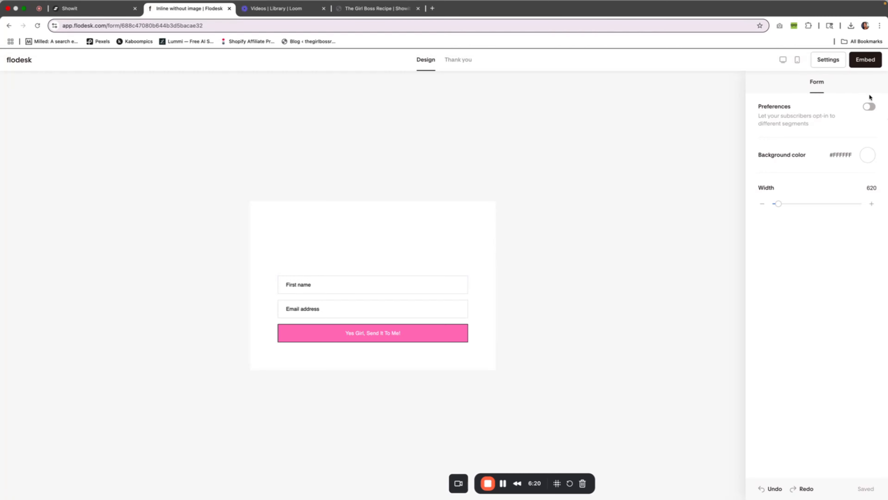
{"action": "left_click", "coordinate": [853, 64]}
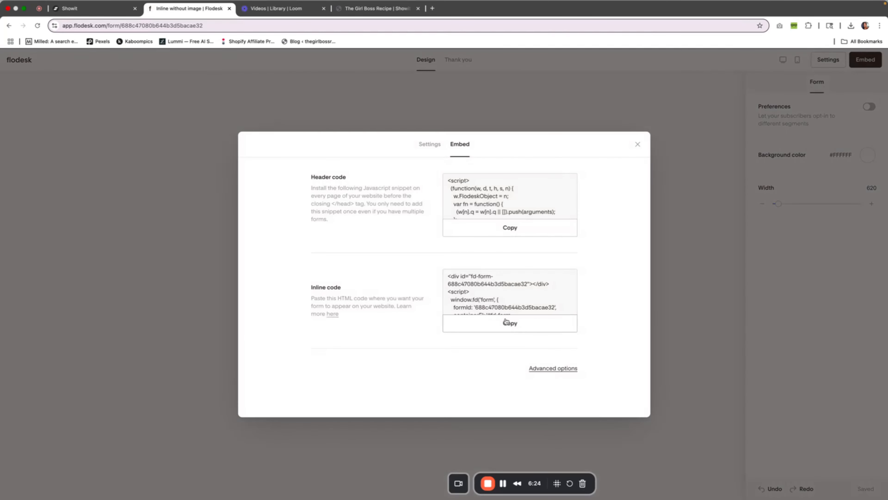
{"action": "left_click", "coordinate": [506, 321]}
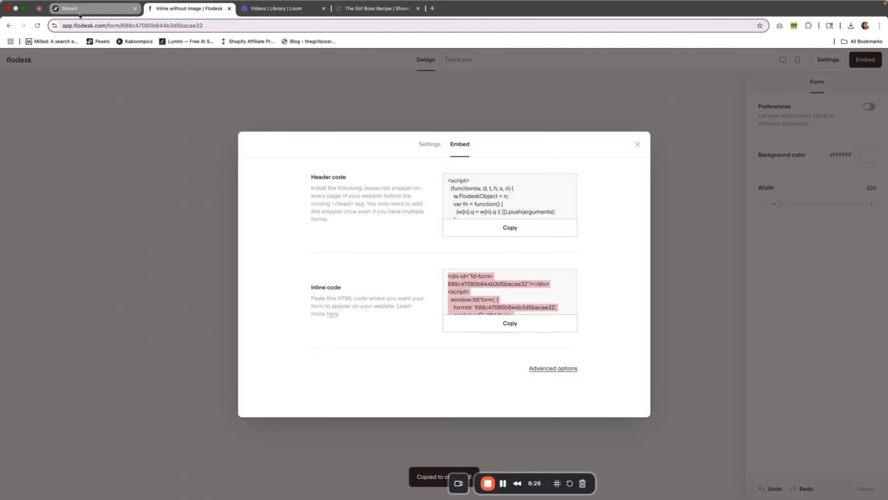
Switch to Showit, add an Embed Code element to the pop-up canvas, and save the copied Flodesk inline code in it
{"action": "left_click", "coordinate": [82, 13]}
{"action": "scroll", "coordinate": [442, 338], "scroll_direction": "down", "scroll_amount": 3}
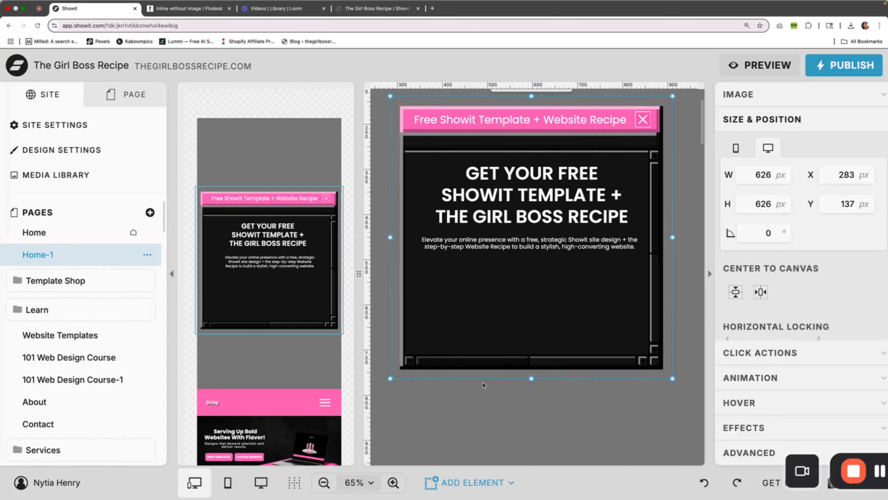
{"action": "left_click", "coordinate": [455, 482]}
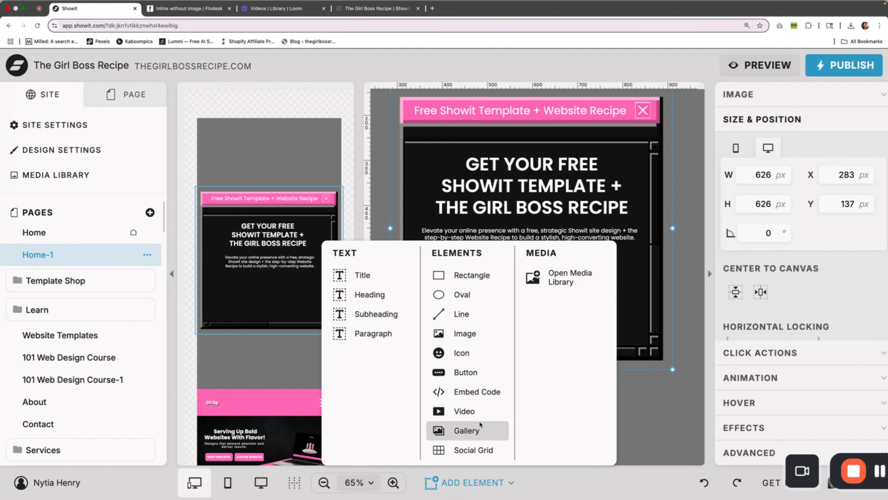
{"action": "left_click", "coordinate": [489, 392]}
{"action": "left_click", "coordinate": [779, 194]}
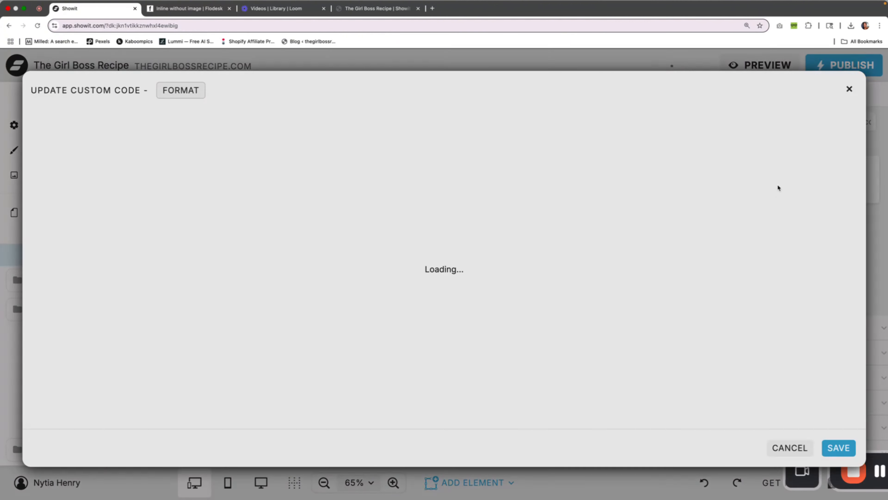
{"action": "key", "text": "super+v"}
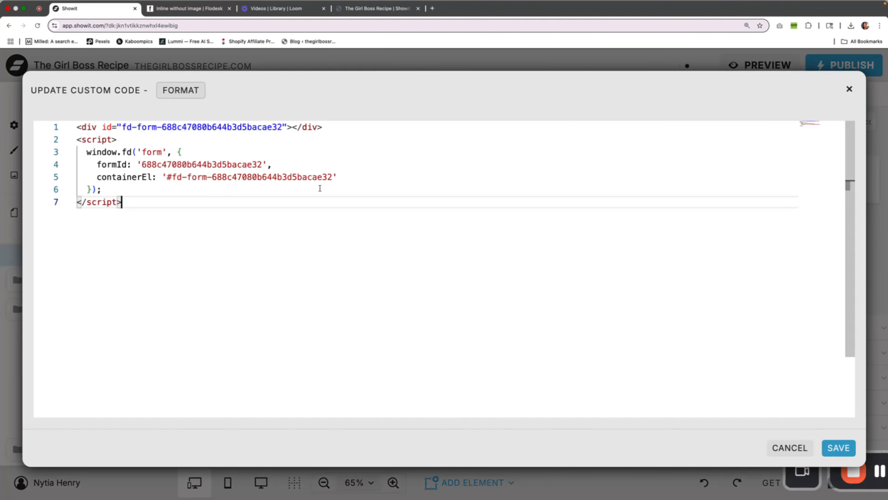
{"action": "left_click", "coordinate": [850, 446]}
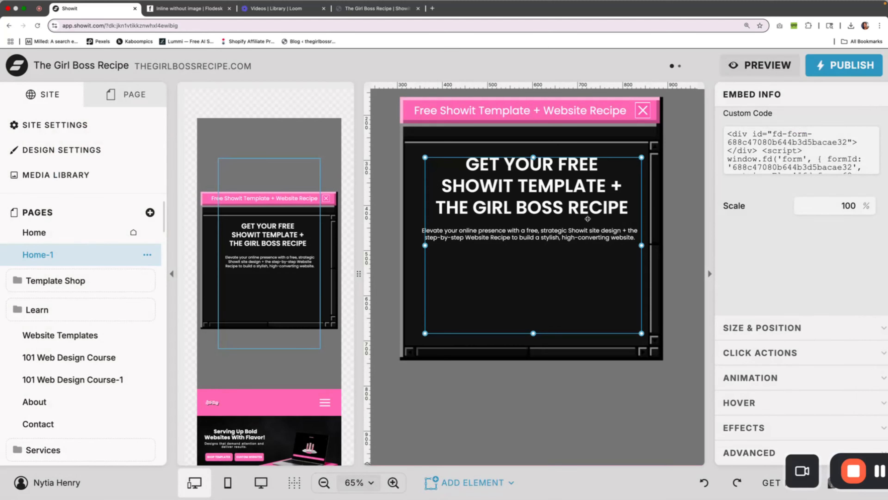
Move the embed element down toward the lower part of the pop-up box and open the site preview in its own browser tab
{"action": "left_click_drag", "start_coordinate": [564, 257], "coordinate": [559, 309]}
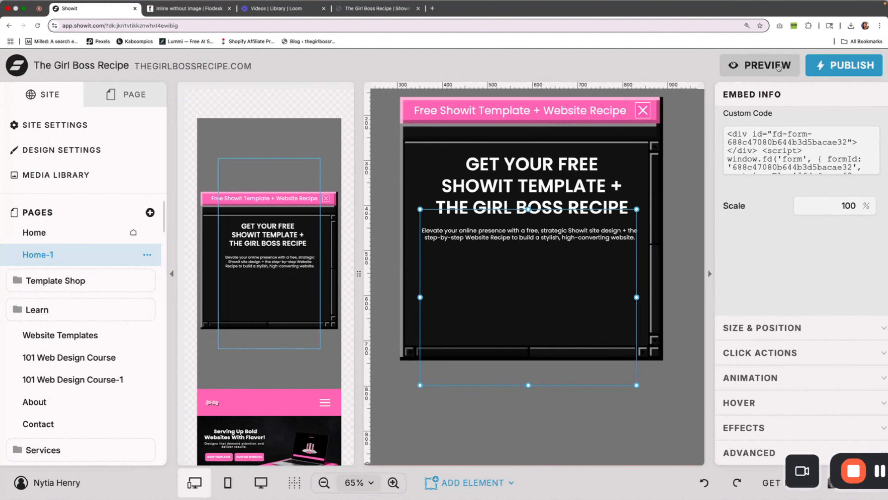
{"action": "left_click", "coordinate": [770, 68]}
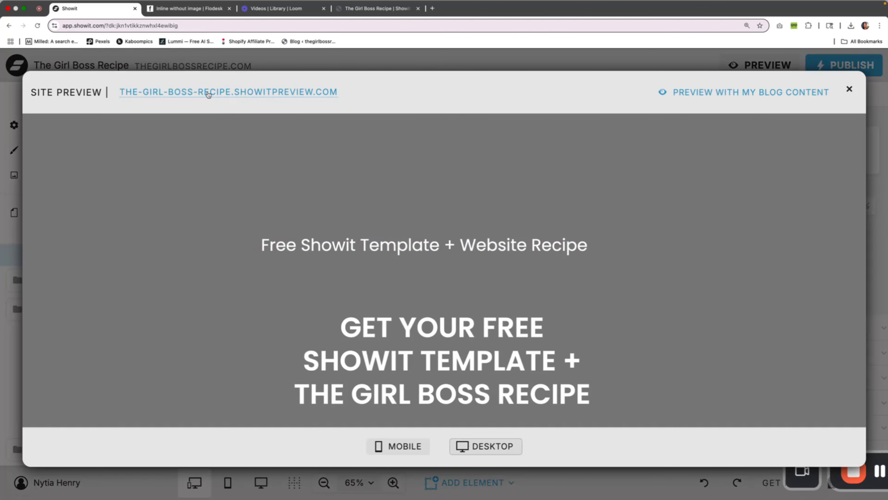
{"action": "left_click", "coordinate": [209, 92]}
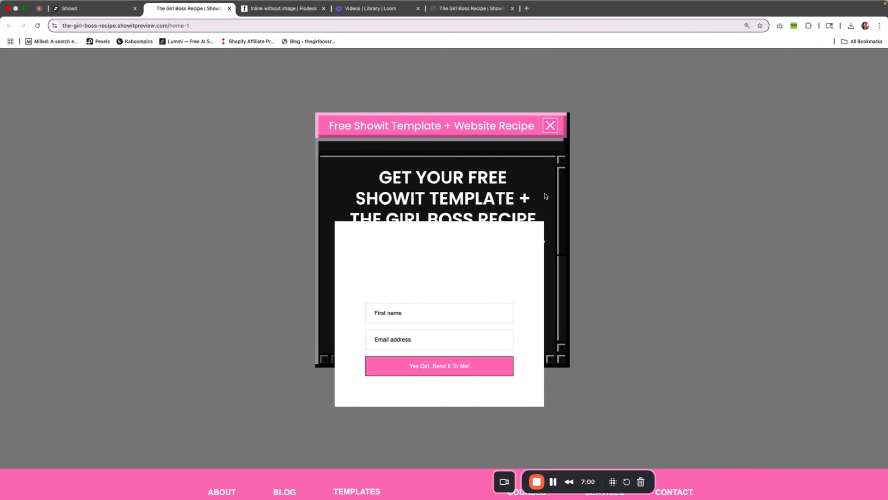
Return to Flodesk, close the embed codes, and make the form's background transparent
{"action": "left_click", "coordinate": [308, 5]}
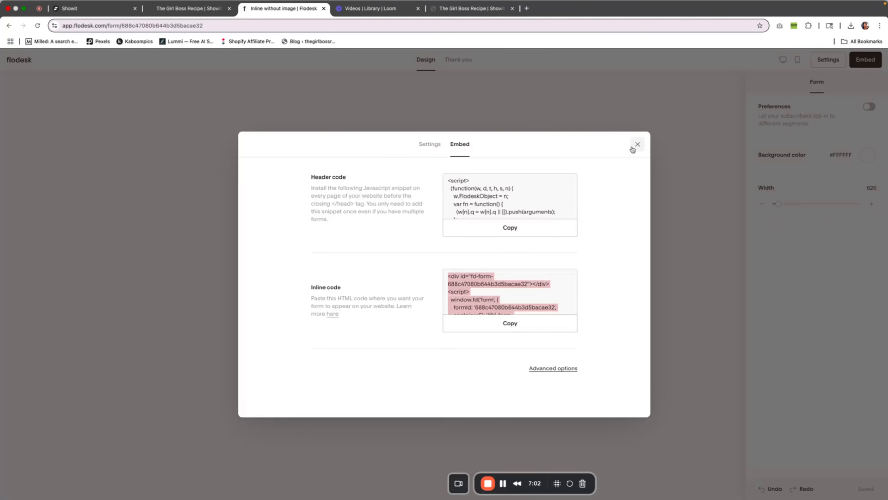
{"action": "left_click", "coordinate": [635, 145]}
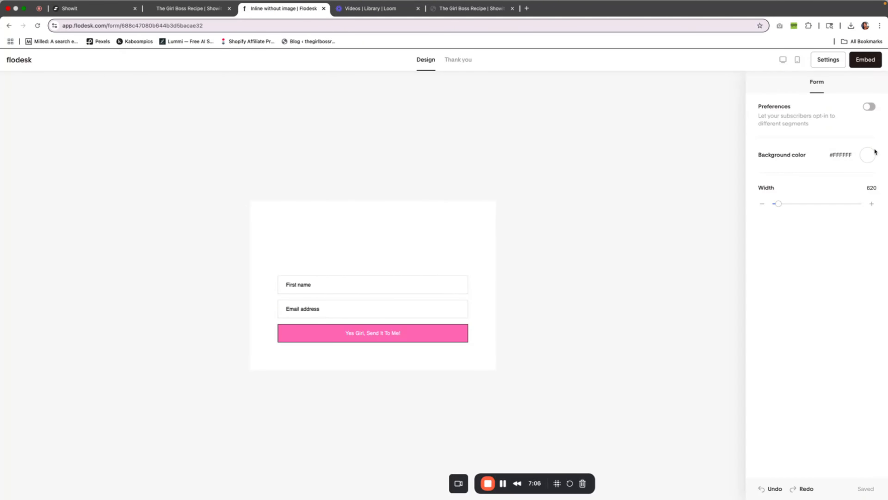
{"action": "left_click", "coordinate": [867, 156]}
{"action": "left_click", "coordinate": [861, 260]}
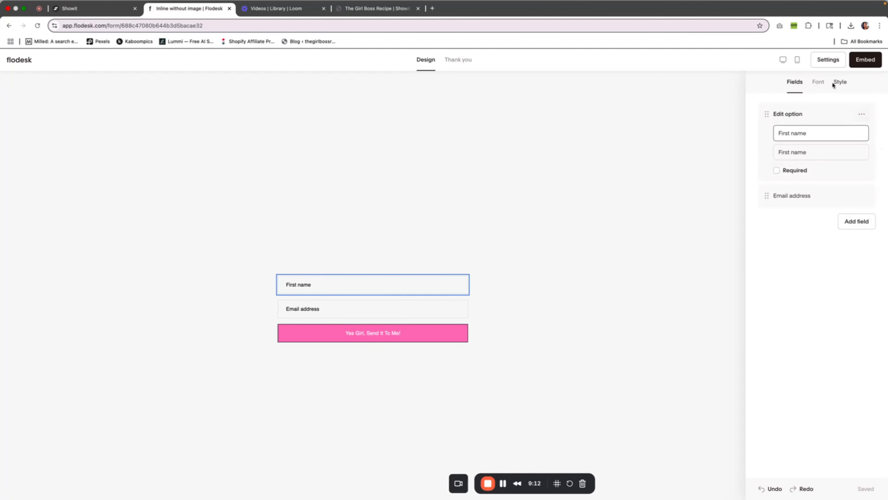
{"action": "left_click", "coordinate": [832, 82]}
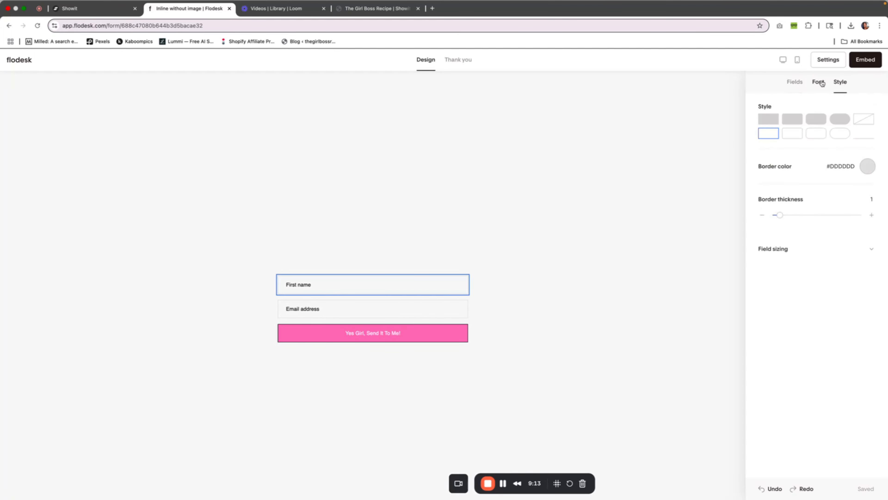
{"action": "left_click", "coordinate": [868, 167]}
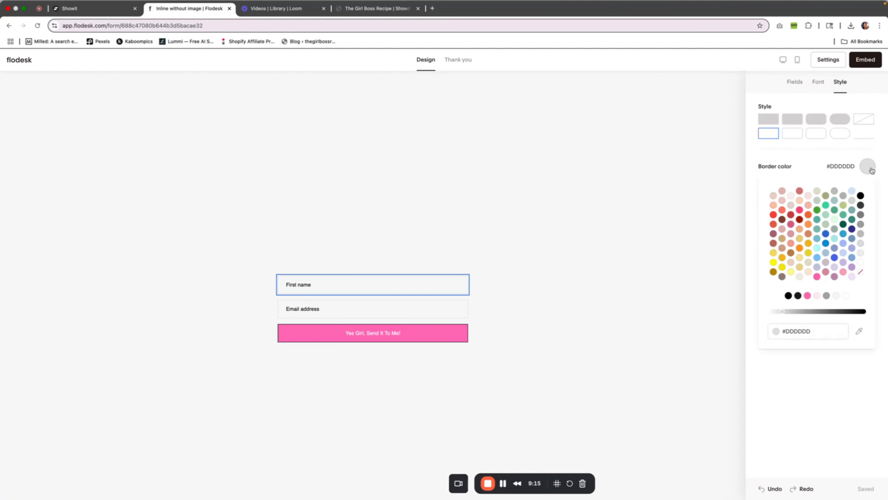
{"action": "left_click", "coordinate": [815, 83]}
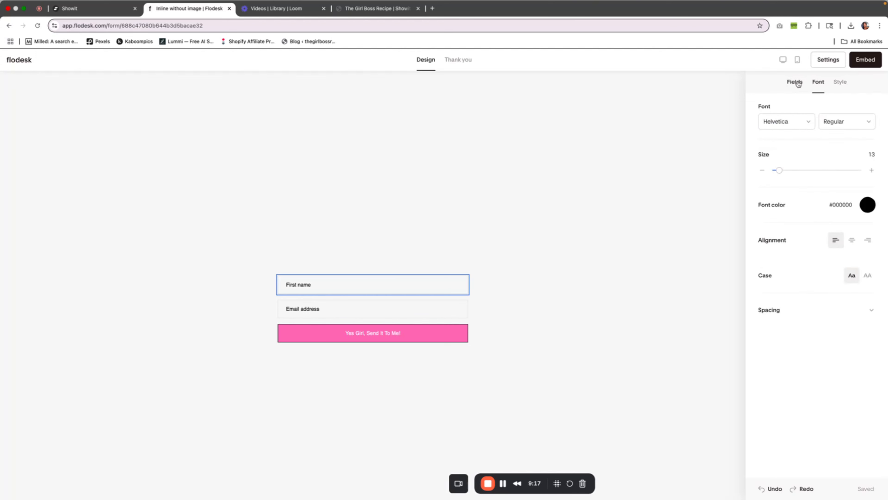
{"action": "left_click", "coordinate": [798, 84]}
{"action": "left_click", "coordinate": [815, 84]}
Apply the filled, square-cornered style to the form fields and set their fill color to white #FFFFFF
{"action": "left_click", "coordinate": [843, 87]}
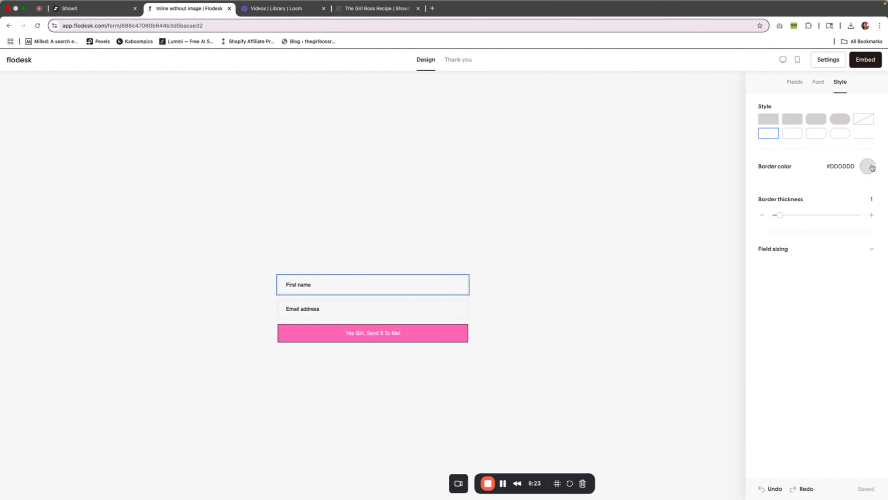
{"action": "left_click", "coordinate": [851, 248]}
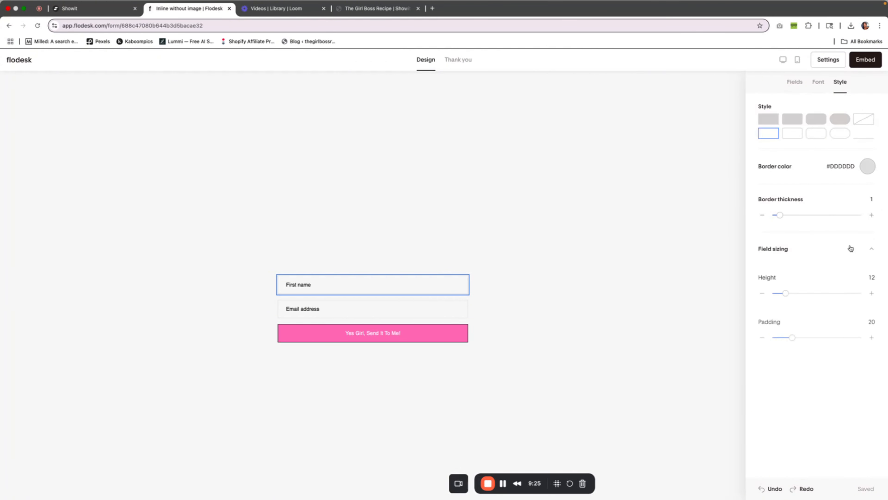
{"action": "left_click", "coordinate": [773, 120]}
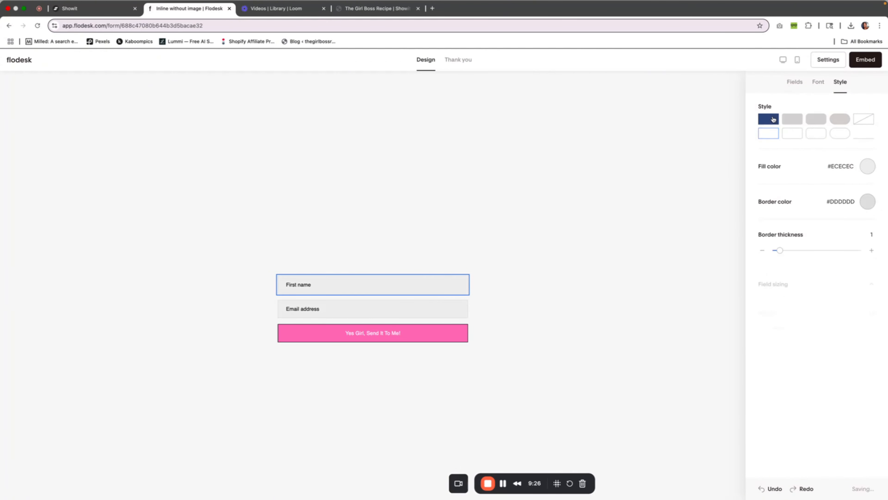
{"action": "left_click", "coordinate": [768, 132]}
{"action": "left_click", "coordinate": [773, 122]}
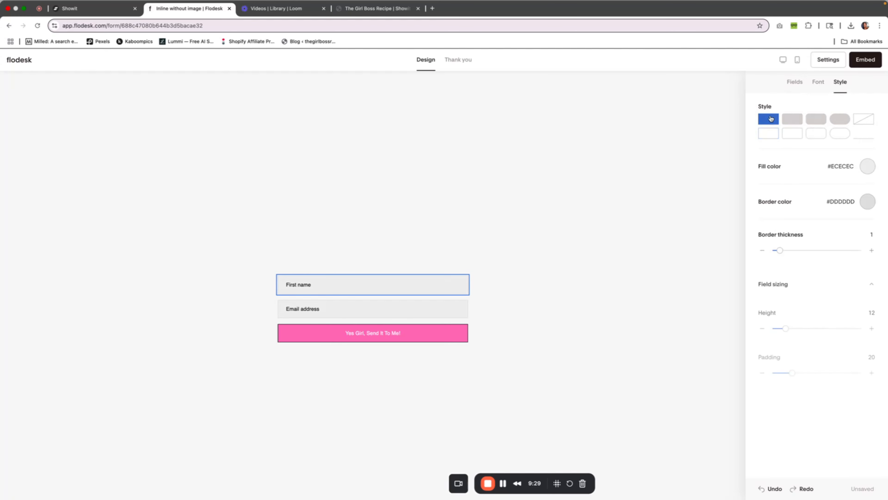
{"action": "left_click", "coordinate": [868, 168]}
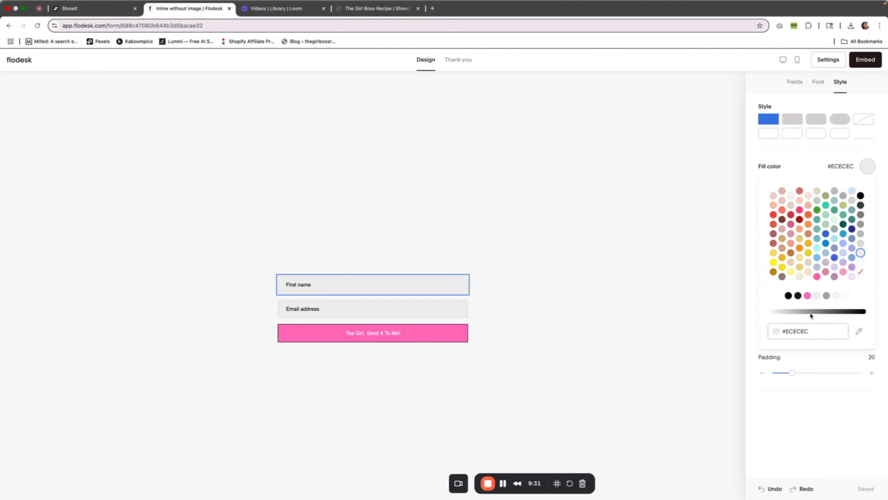
{"action": "left_click", "coordinate": [847, 296]}
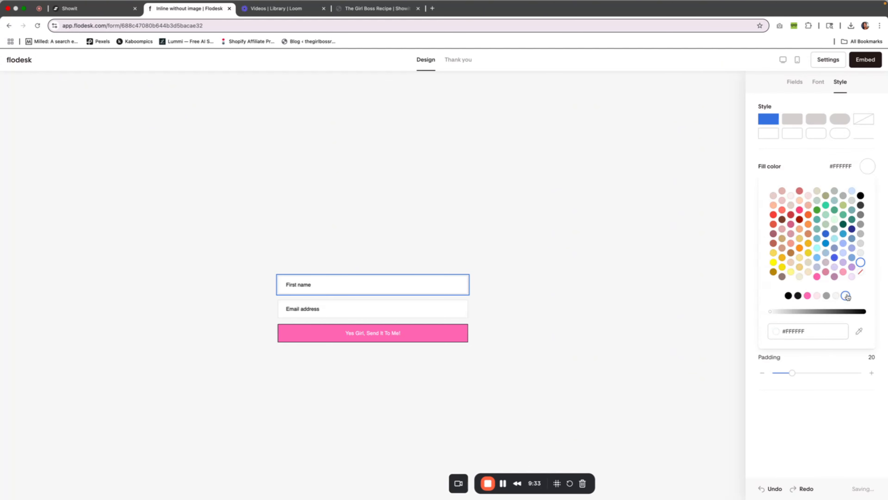
Deselect the fields and copy the restyled form's inline embed code again
{"action": "left_click", "coordinate": [598, 283]}
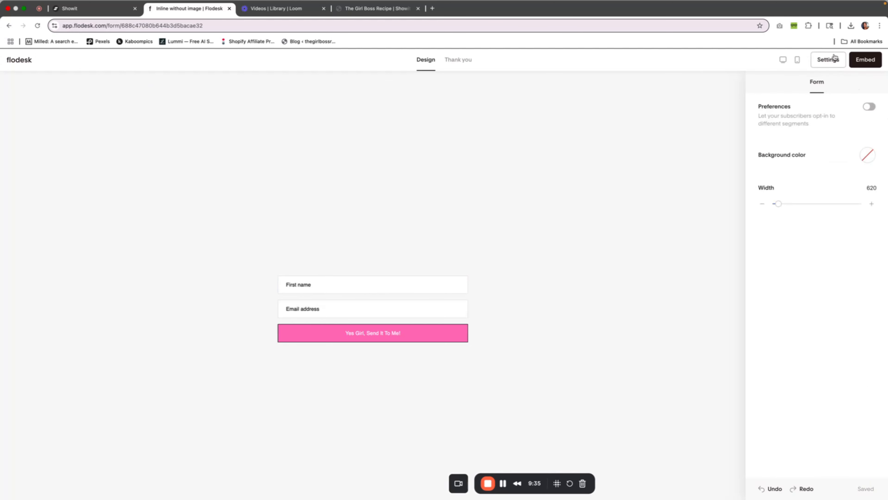
{"action": "left_click", "coordinate": [857, 60]}
{"action": "left_click", "coordinate": [563, 323]}
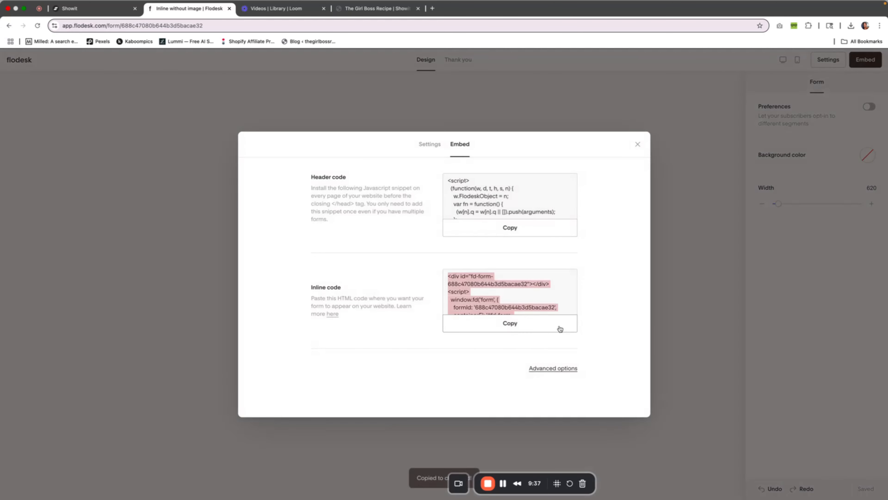
Switch back to Showit and delete the old form embed from the Pop Up Form canvas
{"action": "left_click", "coordinate": [111, 12]}
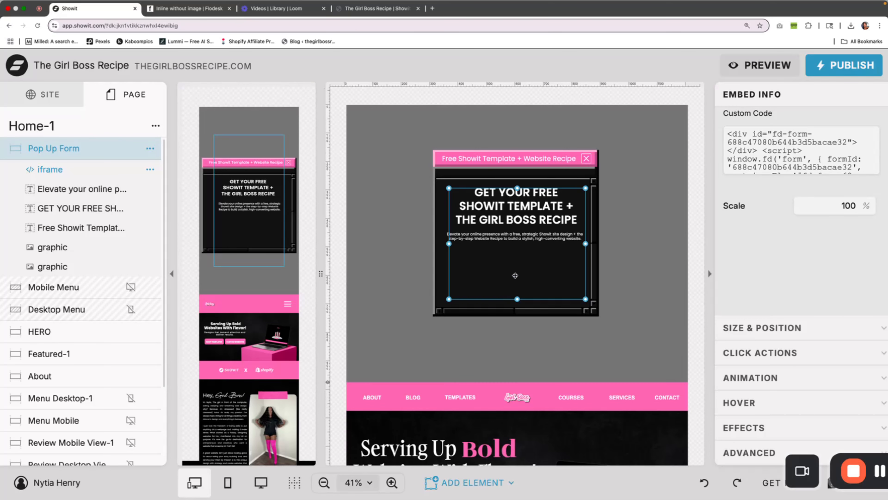
{"action": "key", "text": "Delete"}
{"action": "left_click", "coordinate": [463, 483]}
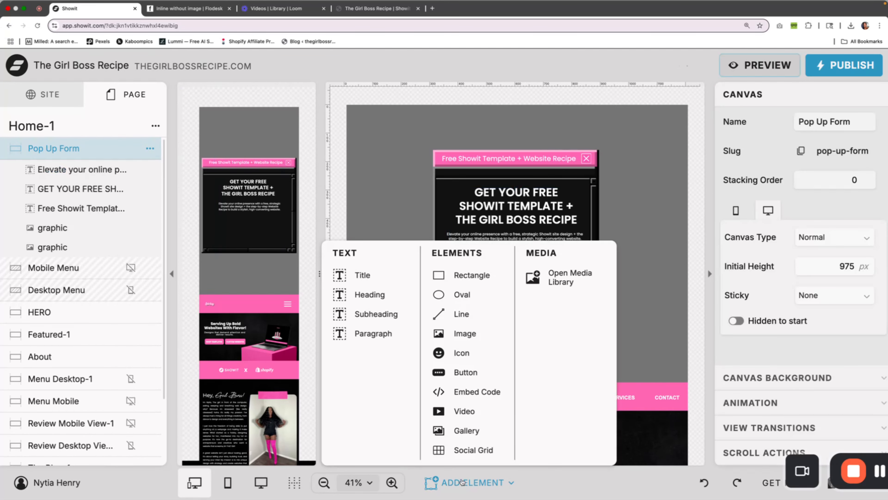
{"action": "left_click", "coordinate": [464, 410]}
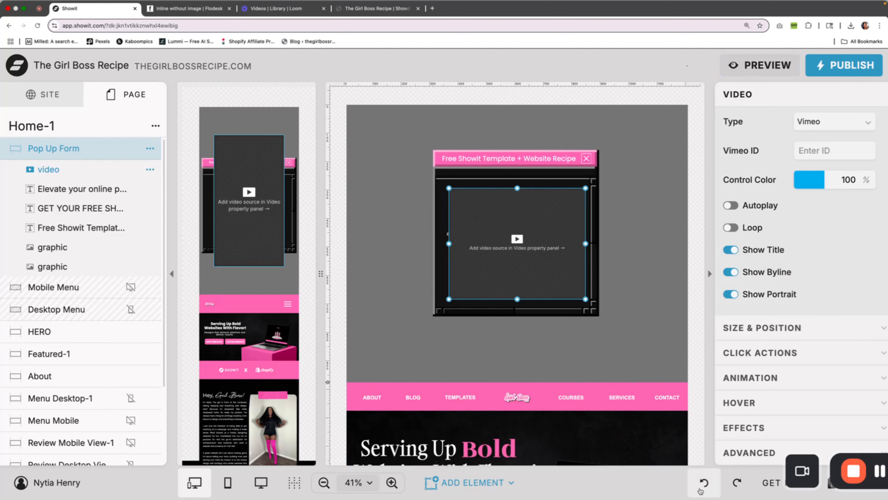
{"action": "left_click", "coordinate": [701, 488]}
Add an embed code element to the Pop Up Form canvas, paste in the copied Flodesk inline code and save it
{"action": "left_click", "coordinate": [463, 483]}
{"action": "left_click", "coordinate": [478, 392]}
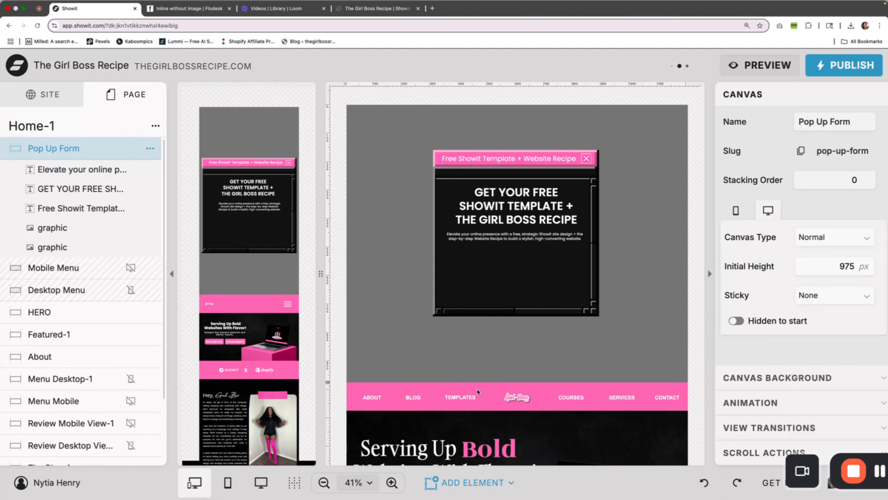
{"action": "left_click", "coordinate": [812, 172]}
{"action": "key", "text": "ctrl+v"}
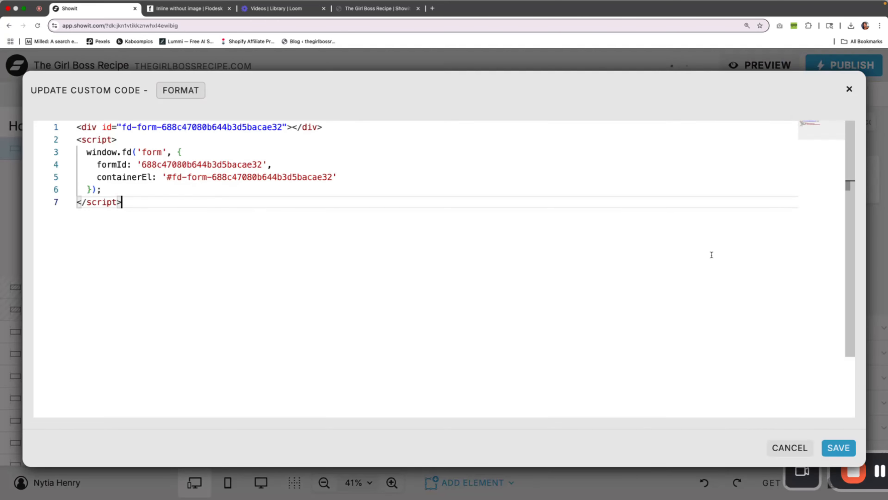
{"action": "left_click", "coordinate": [840, 446]}
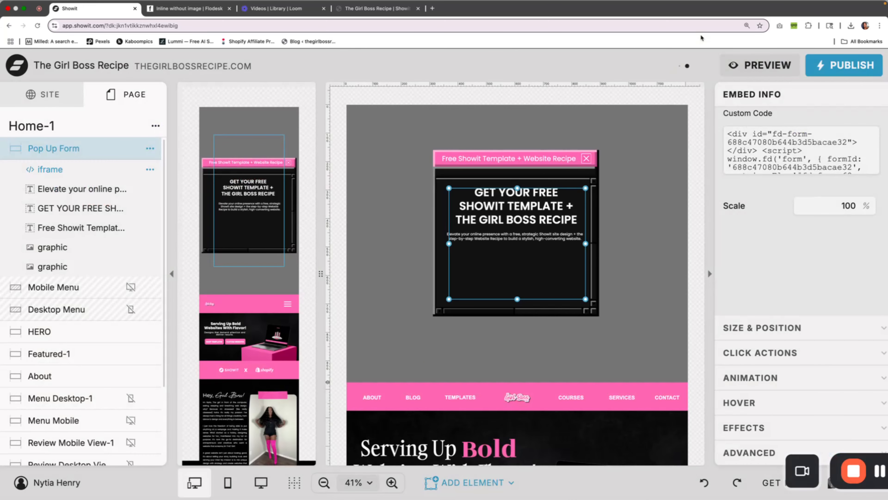
Preview the site and examine how the restyled form sits in the desktop pop-up box, closing the preview when done
{"action": "left_click", "coordinate": [765, 65]}
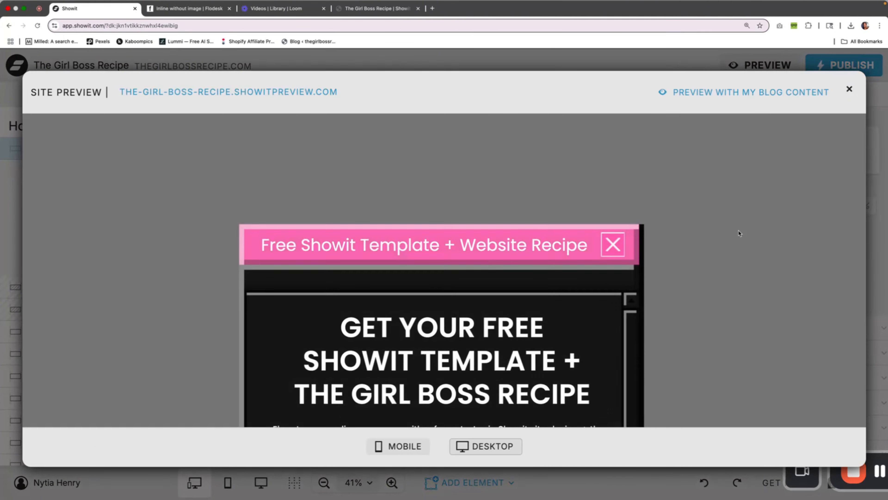
{"action": "scroll", "coordinate": [739, 232], "scroll_direction": "down", "scroll_amount": 5}
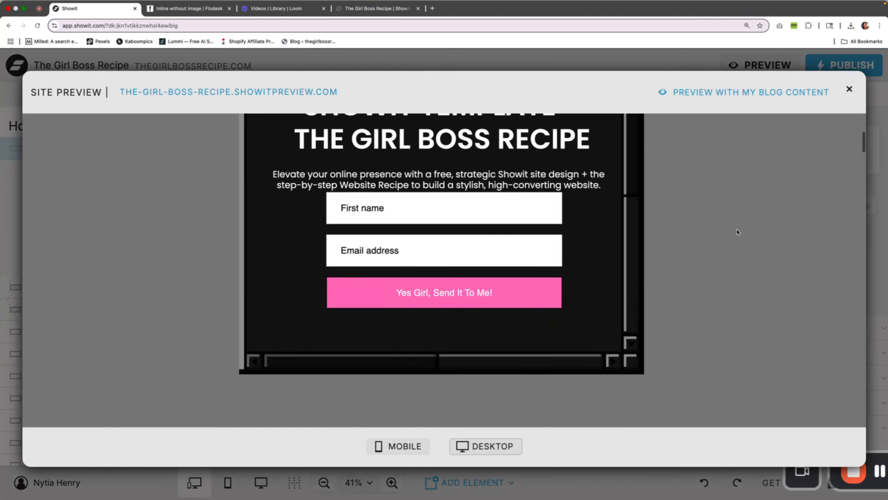
{"action": "scroll", "coordinate": [730, 222], "scroll_direction": "up", "scroll_amount": 3}
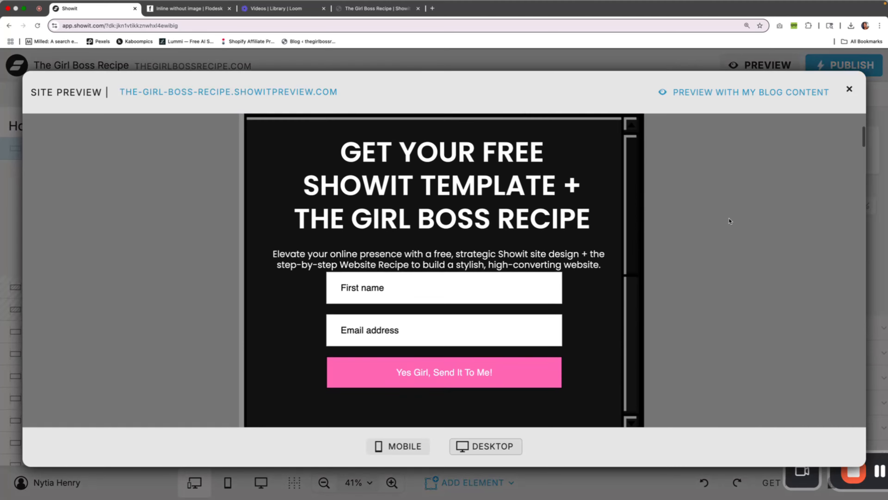
{"action": "left_click", "coordinate": [849, 88]}
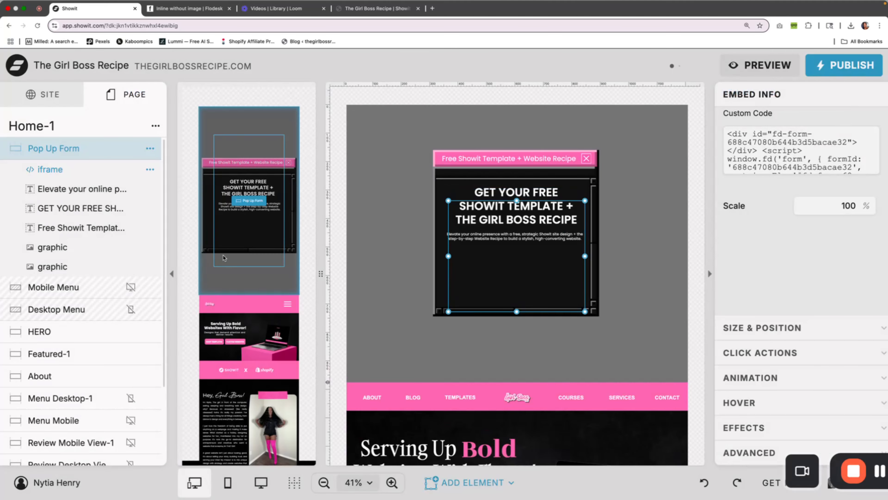
Move the embedded form element down in the mobile layout of the Pop Up Form canvas
{"action": "left_click", "coordinate": [261, 233]}
{"action": "left_click", "coordinate": [472, 482]}
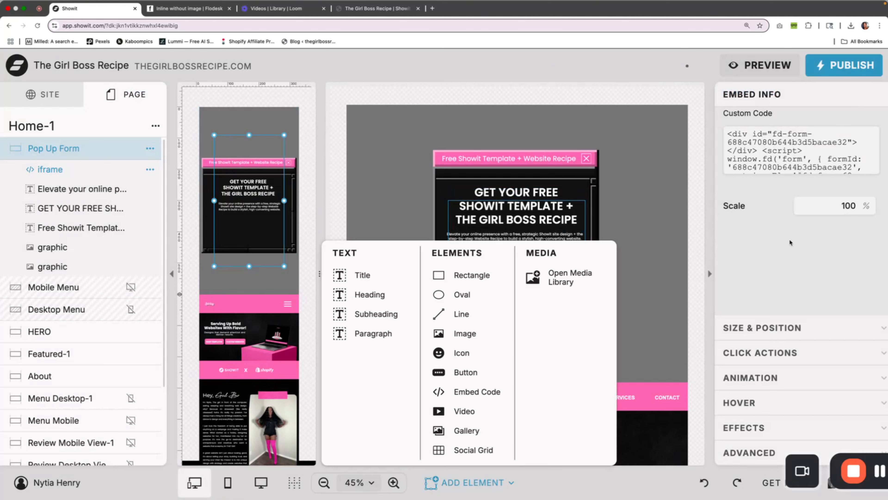
{"action": "left_click", "coordinate": [242, 238]}
{"action": "left_click_drag", "start_coordinate": [257, 237], "coordinate": [256, 266]}
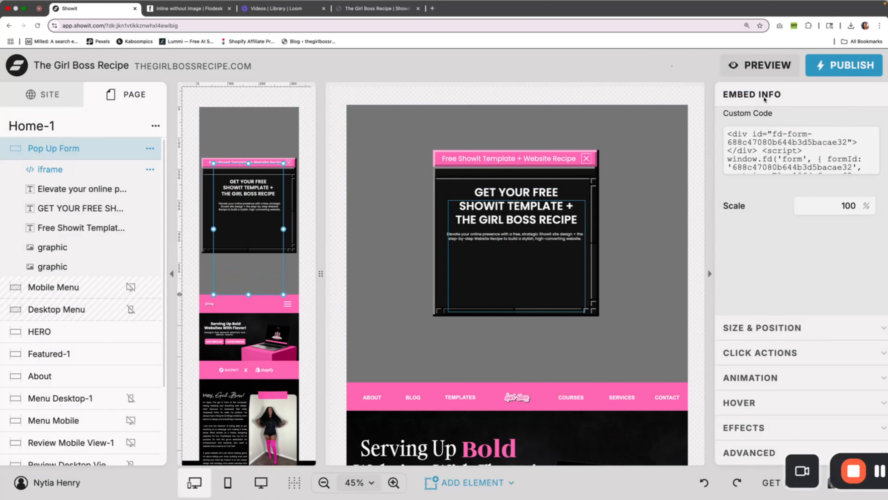
Preview the site in mobile and desktop views to check the form's placement in the pop-up, closing the preview when done
{"action": "left_click", "coordinate": [756, 72]}
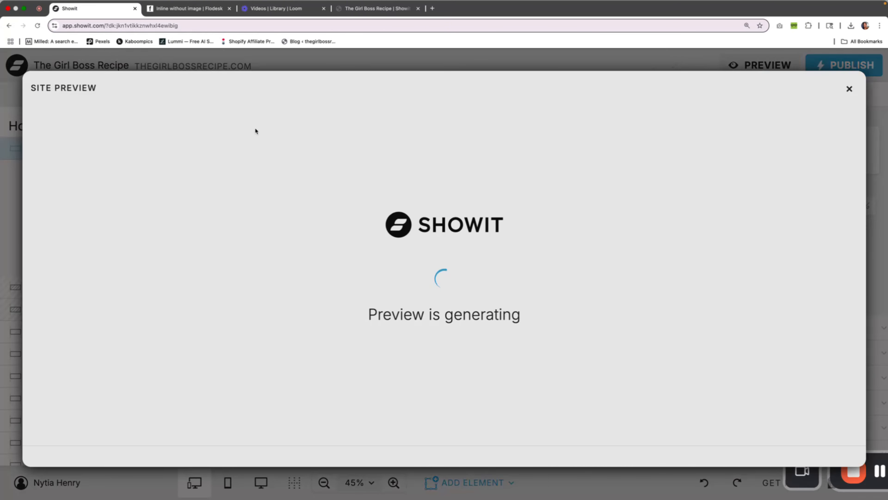
{"action": "scroll", "coordinate": [474, 280], "scroll_direction": "down", "scroll_amount": 4}
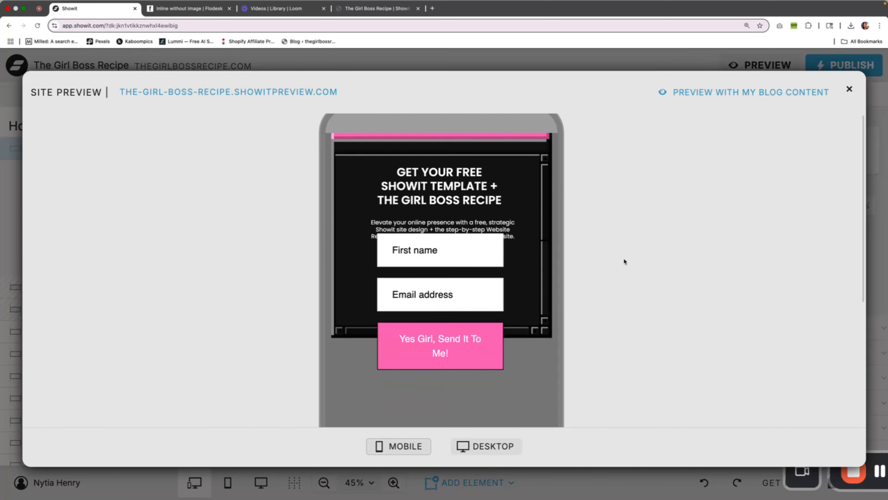
{"action": "scroll", "coordinate": [472, 211], "scroll_direction": "up", "scroll_amount": 2}
{"action": "scroll", "coordinate": [472, 211], "scroll_direction": "down", "scroll_amount": 3}
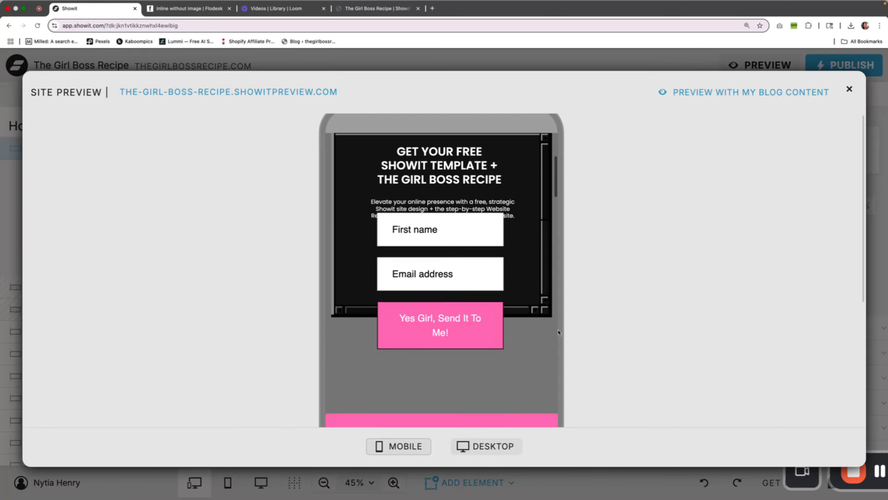
{"action": "left_click", "coordinate": [486, 446]}
{"action": "scroll", "coordinate": [522, 273], "scroll_direction": "down", "scroll_amount": 5}
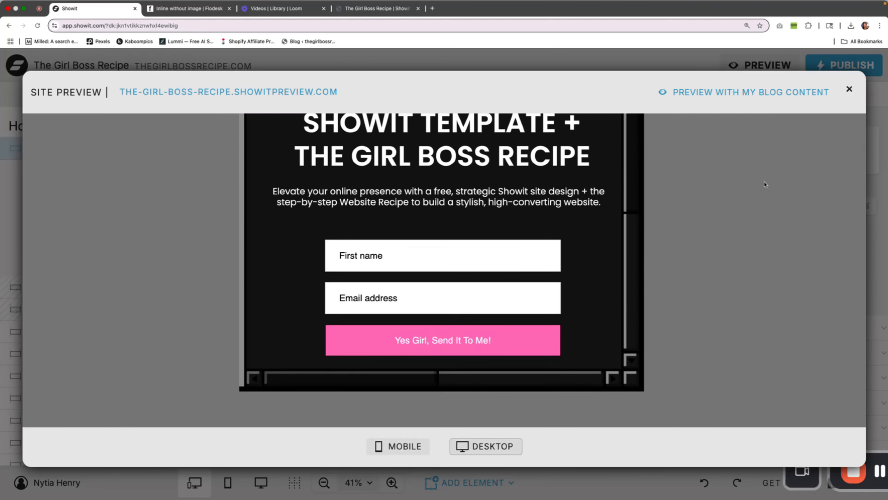
{"action": "left_click", "coordinate": [849, 90]}
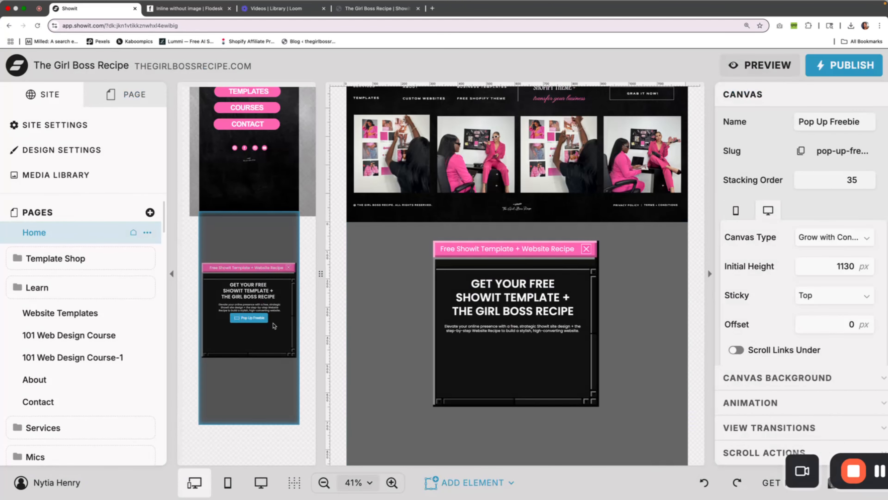
Review the click actions of the close icon in the Home page's Pop Up Freebie canvas, including its canvas link and hide action
{"action": "left_click", "coordinate": [277, 329]}
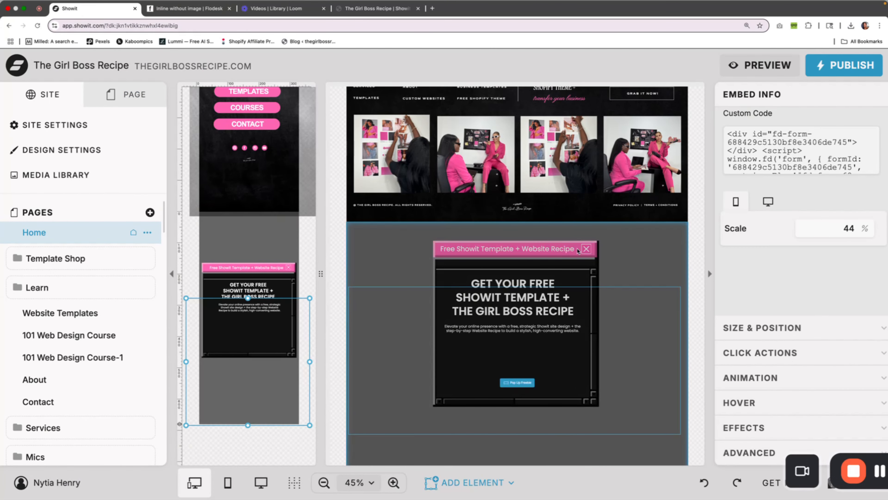
{"action": "left_click", "coordinate": [586, 249]}
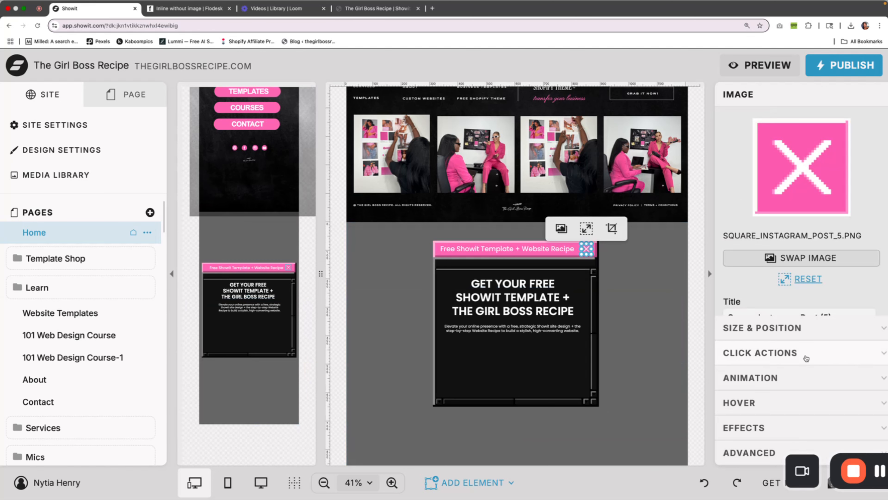
{"action": "left_click", "coordinate": [760, 352]}
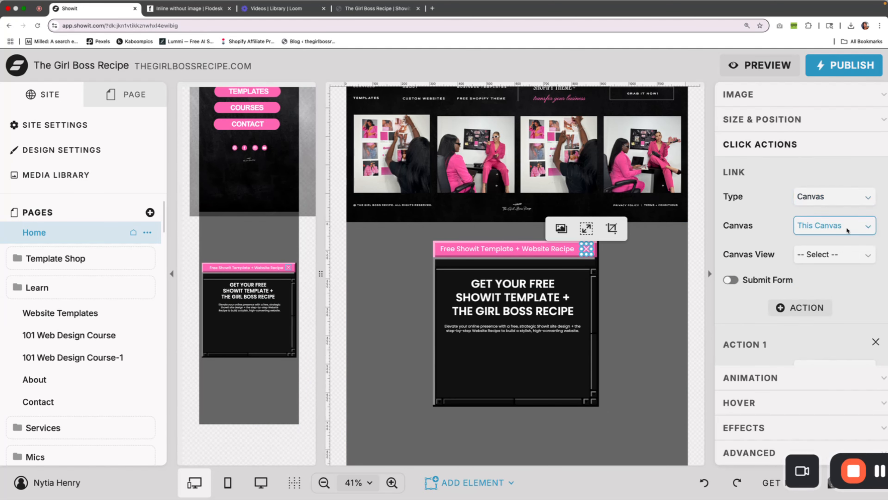
{"action": "scroll", "coordinate": [853, 210], "scroll_direction": "down", "scroll_amount": 2}
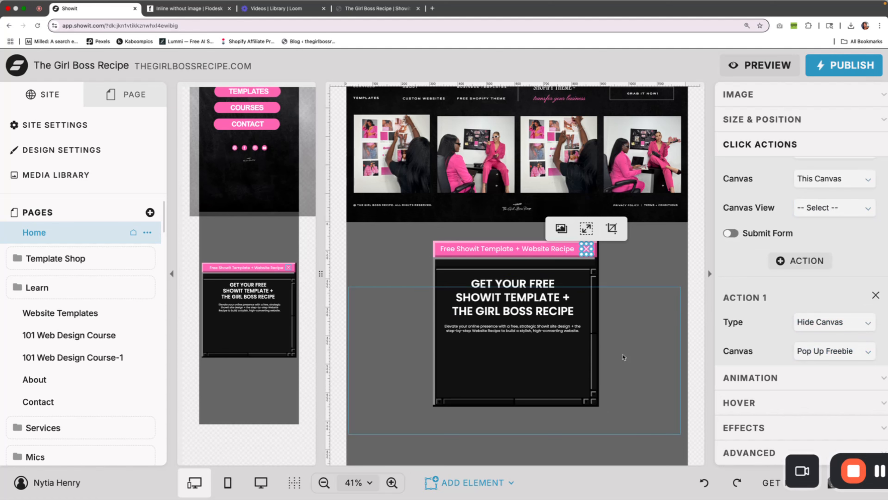
{"action": "scroll", "coordinate": [642, 299], "scroll_direction": "up", "scroll_amount": 3}
Select the Pop Up Freebie canvas and review its sticky and Hidden to start settings
{"action": "left_click", "coordinate": [642, 299]}
{"action": "scroll", "coordinate": [642, 299], "scroll_direction": "down", "scroll_amount": 5}
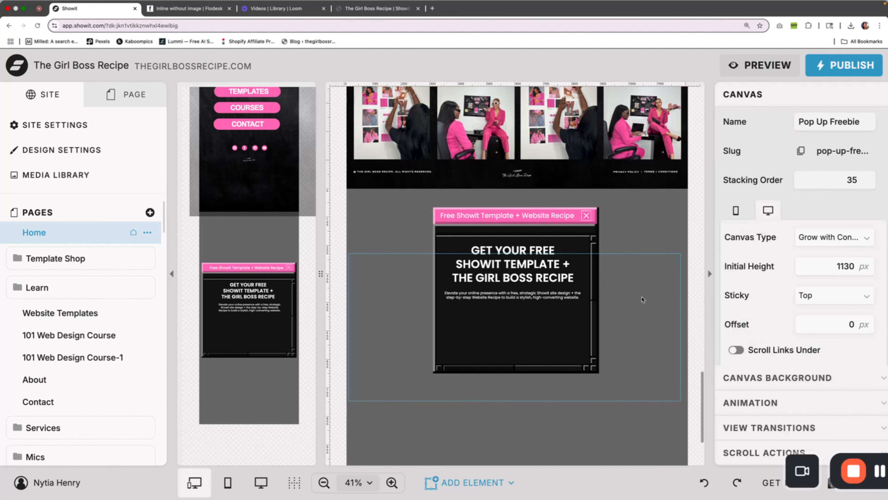
{"action": "scroll", "coordinate": [800, 341], "scroll_direction": "down", "scroll_amount": 2}
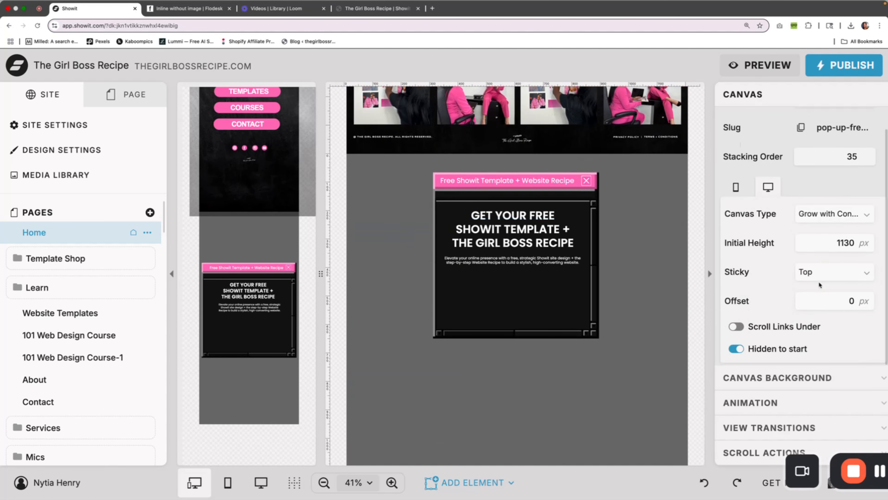
{"action": "left_click", "coordinate": [737, 348]}
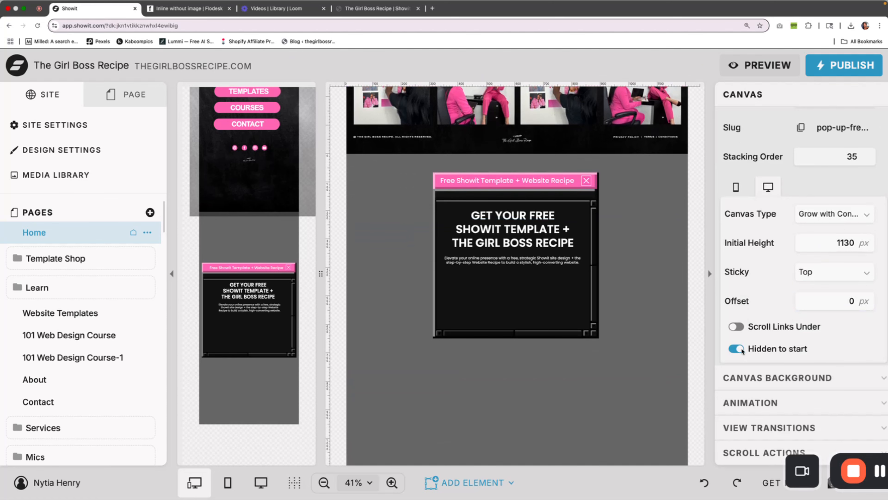
Select the About canvas on the Home page and open its scroll actions
{"action": "scroll", "coordinate": [639, 275], "scroll_direction": "up", "scroll_amount": 2}
{"action": "scroll", "coordinate": [638, 276], "scroll_direction": "up", "scroll_amount": 20}
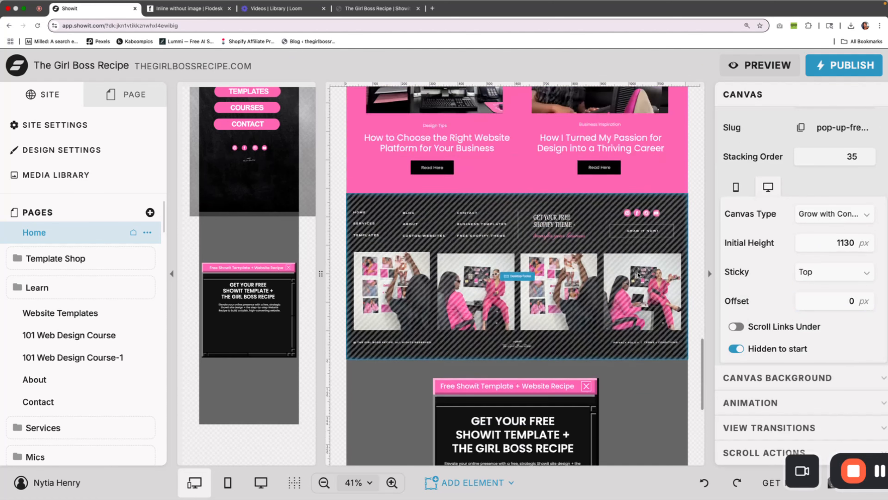
{"action": "scroll", "coordinate": [638, 275], "scroll_direction": "down", "scroll_amount": 5}
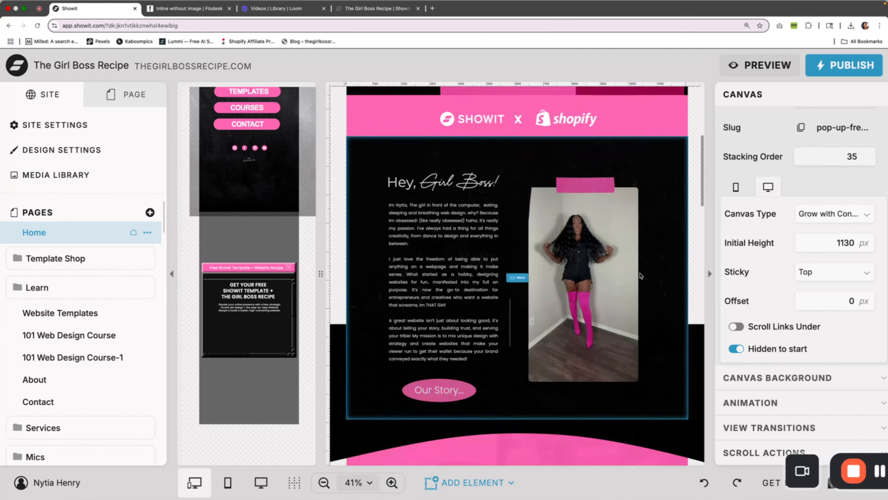
{"action": "left_click", "coordinate": [675, 289]}
{"action": "scroll", "coordinate": [674, 289], "scroll_direction": "down", "scroll_amount": 1}
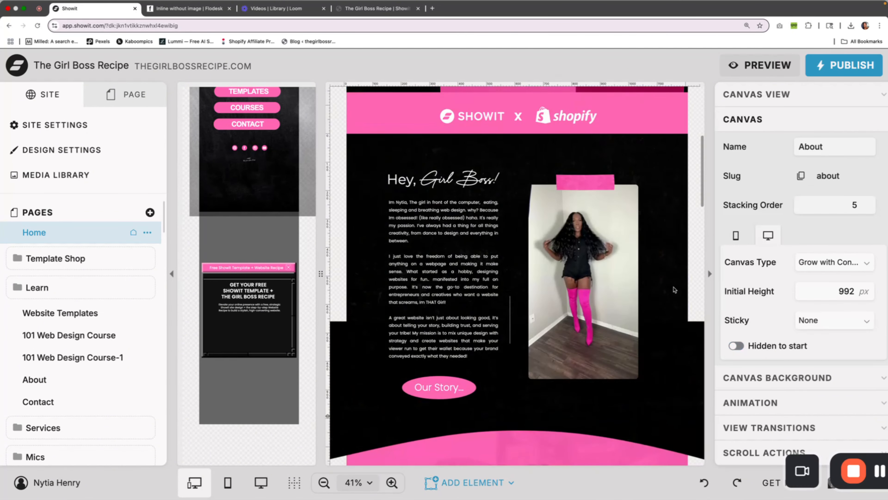
{"action": "left_click", "coordinate": [808, 448]}
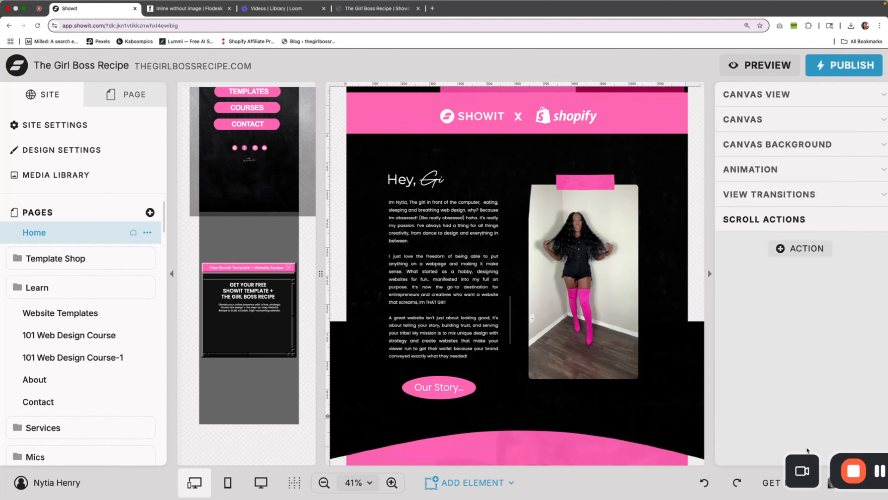
Select the Our Menu section's canvas and examine the trigger, action and target canvas of its scroll action
{"action": "scroll", "coordinate": [665, 391], "scroll_direction": "down", "scroll_amount": 7}
{"action": "left_click", "coordinate": [666, 390]}
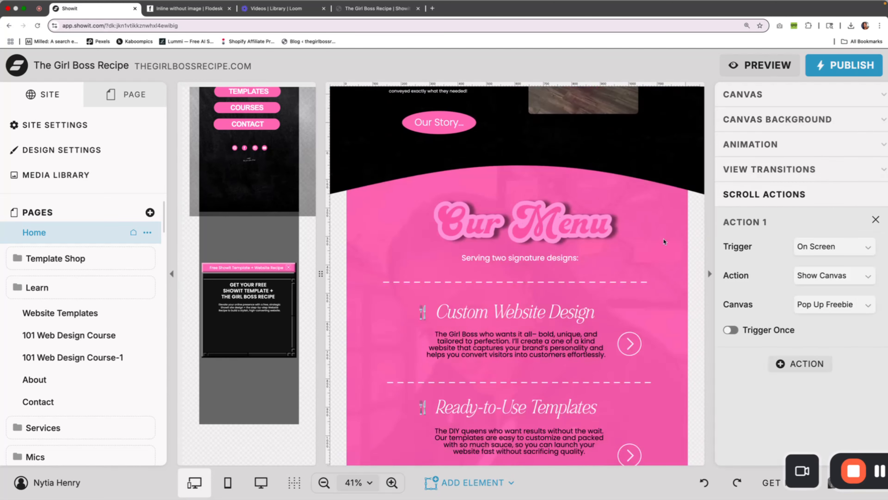
{"action": "scroll", "coordinate": [664, 242], "scroll_direction": "up", "scroll_amount": 10}
{"action": "scroll", "coordinate": [664, 242], "scroll_direction": "down", "scroll_amount": 8}
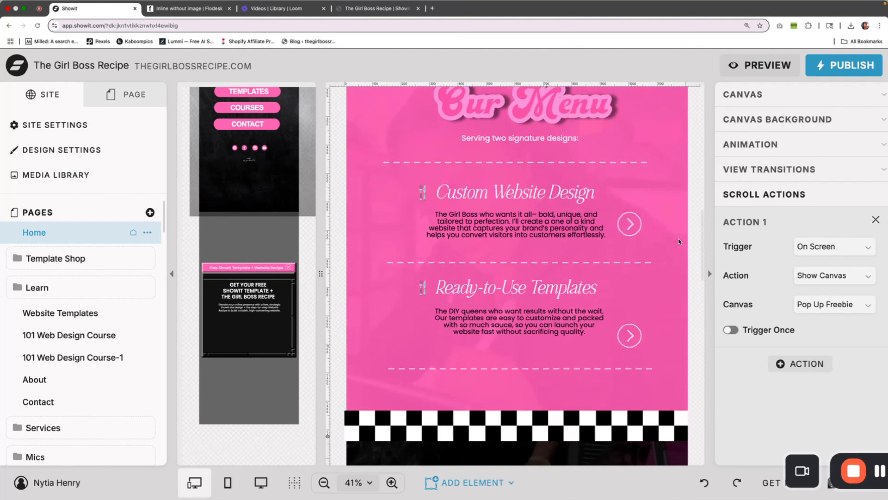
{"action": "scroll", "coordinate": [679, 241], "scroll_direction": "up", "scroll_amount": 1}
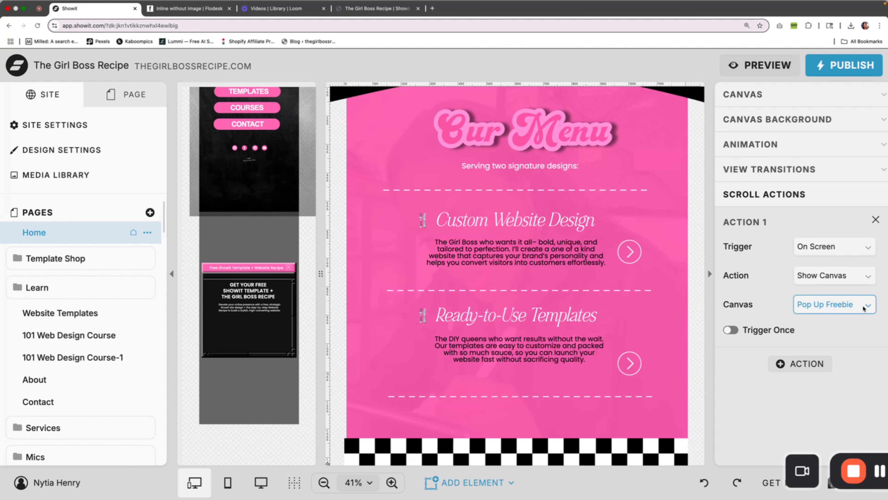
{"action": "scroll", "coordinate": [640, 255], "scroll_direction": "up", "scroll_amount": 2}
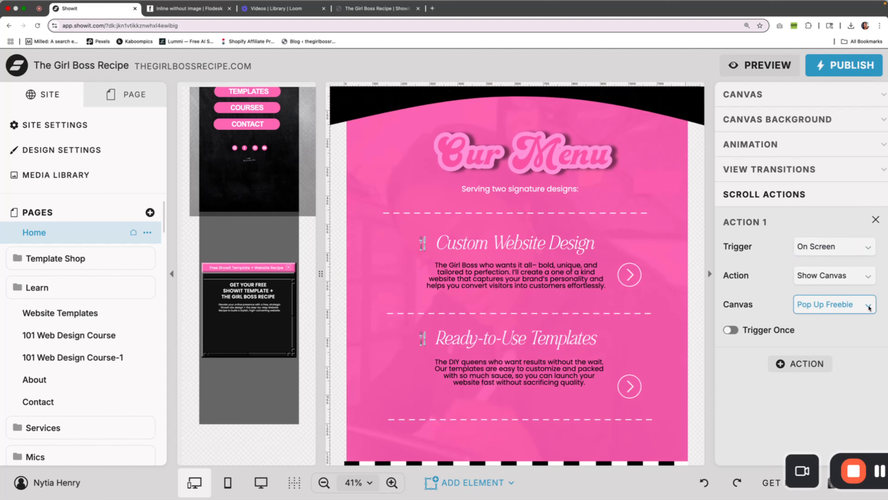
Return to the Pop Up Freebie canvas and select its close icon to recheck the icon's click actions
{"action": "scroll", "coordinate": [700, 263], "scroll_direction": "down", "scroll_amount": 15}
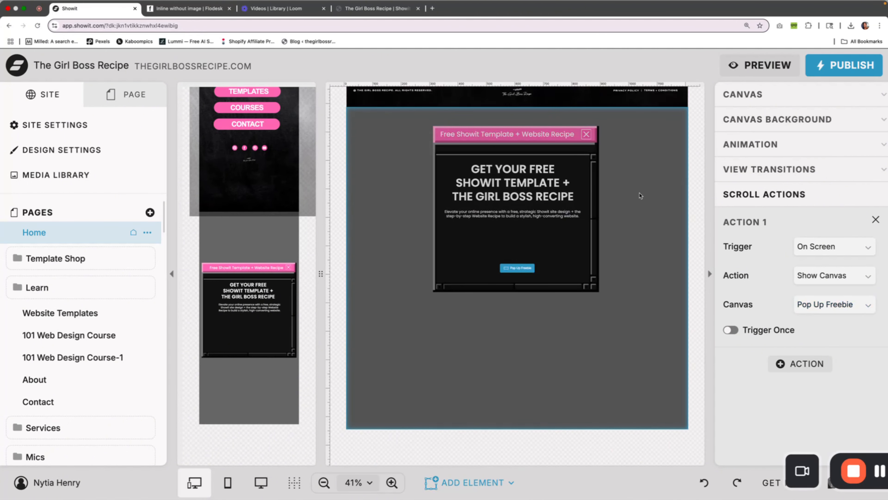
{"action": "left_click", "coordinate": [584, 136]}
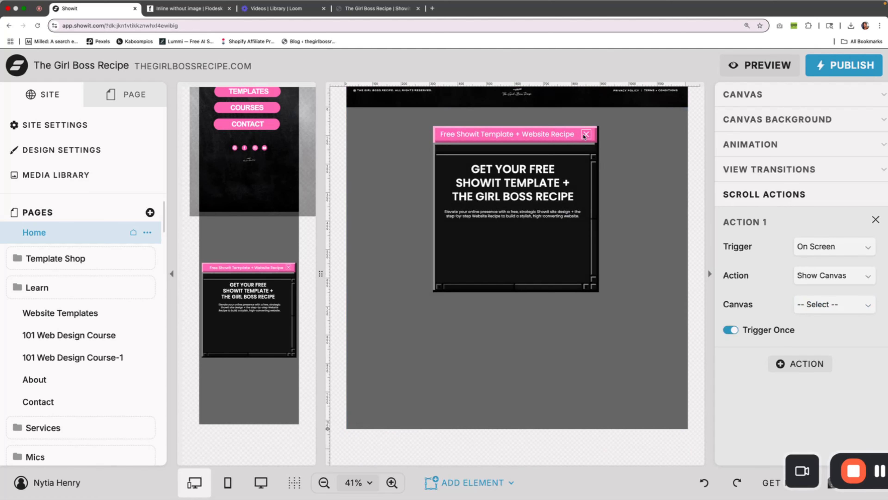
{"action": "left_click", "coordinate": [586, 136]}
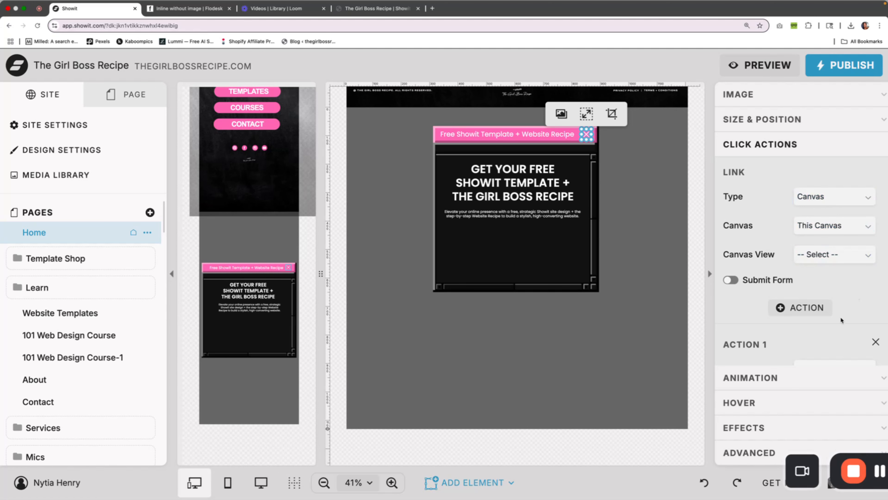
Review the close icon's Hide Canvas action, and reload the live homepage and go past the Our Menu section to trigger the pop-up
{"action": "scroll", "coordinate": [836, 329], "scroll_direction": "down", "scroll_amount": 2}
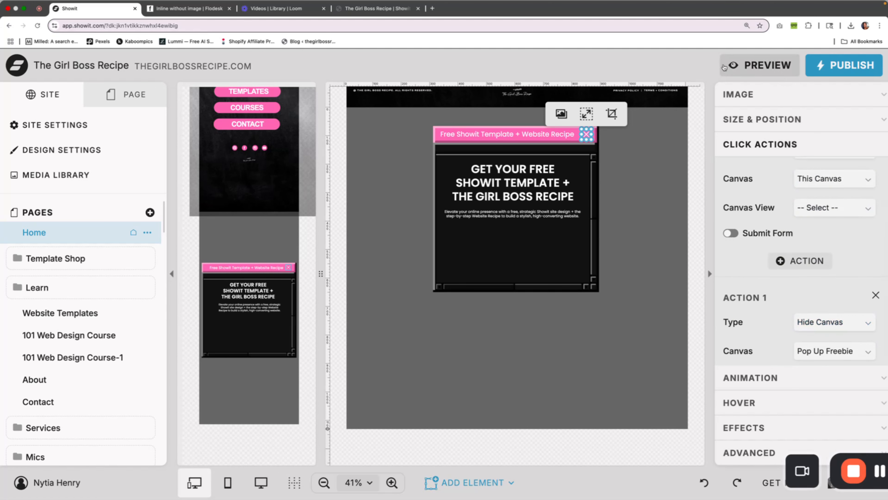
{"action": "left_click", "coordinate": [398, 13]}
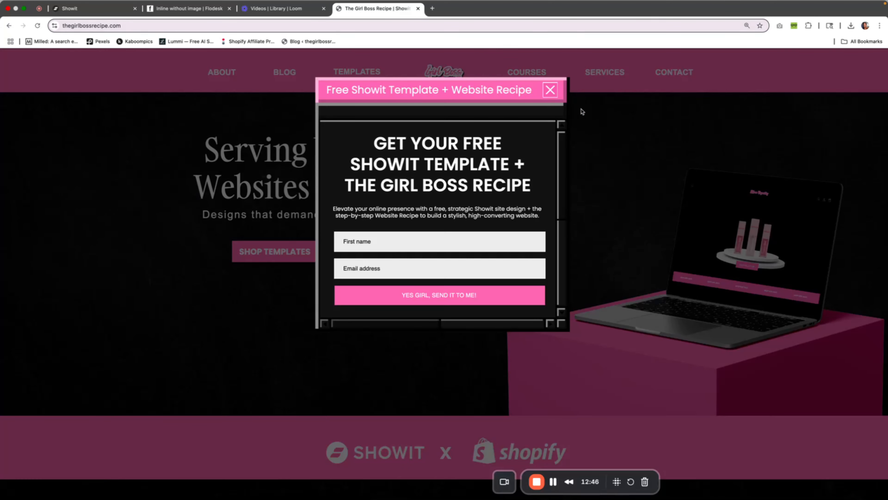
{"action": "left_click", "coordinate": [334, 26]}
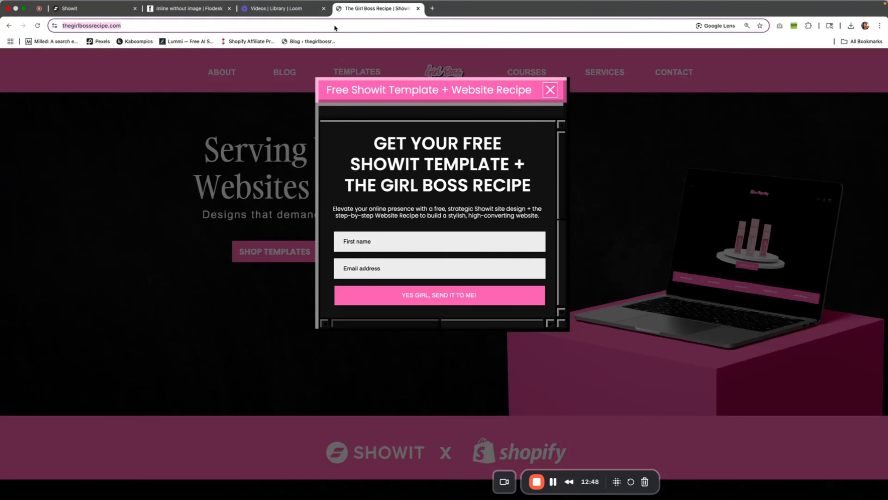
{"action": "key", "text": "Return"}
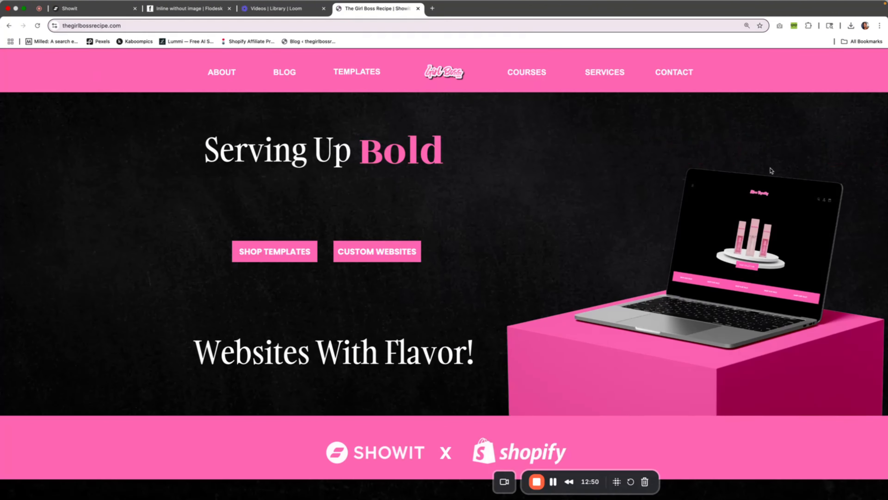
{"action": "scroll", "coordinate": [775, 170], "scroll_direction": "down", "scroll_amount": 8}
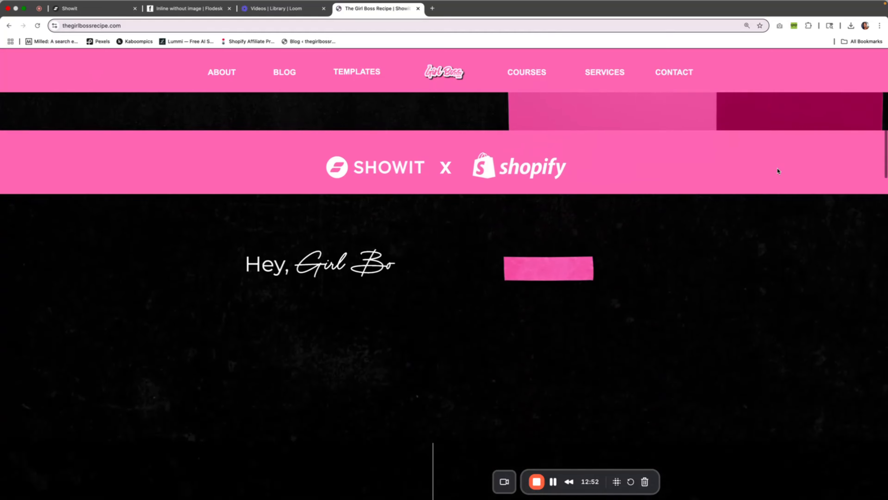
{"action": "scroll", "coordinate": [778, 171], "scroll_direction": "down", "scroll_amount": 15}
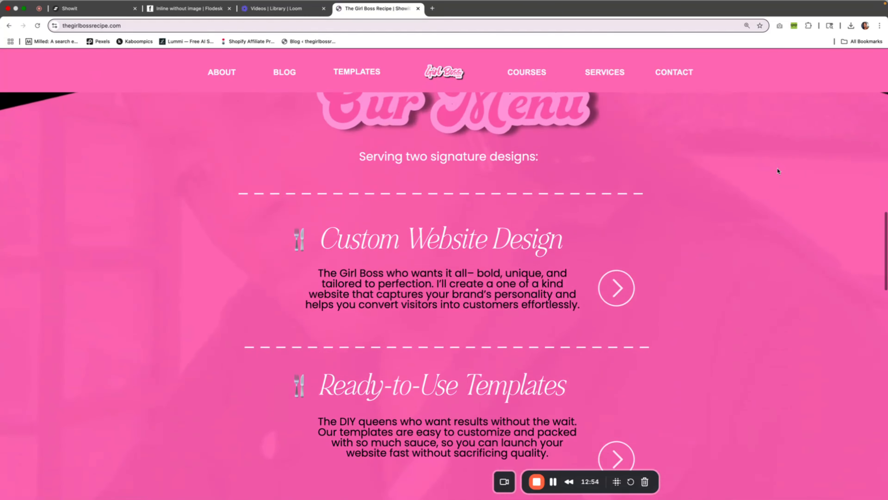
{"action": "scroll", "coordinate": [777, 171], "scroll_direction": "down", "scroll_amount": 5}
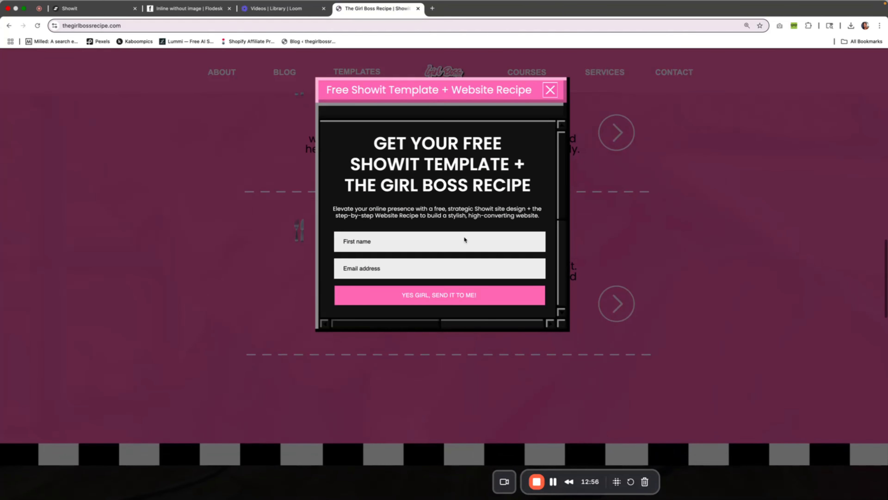
Test the live pop-up form with "ththh" as the first name and "hthth" as the email address, and close the pop-up
{"action": "scroll", "coordinate": [460, 239], "scroll_direction": "up", "scroll_amount": 1}
{"action": "left_click", "coordinate": [455, 237]}
{"action": "type", "text": "ththh"}
{"action": "left_click", "coordinate": [437, 274]}
{"action": "type", "text": "hthth"}
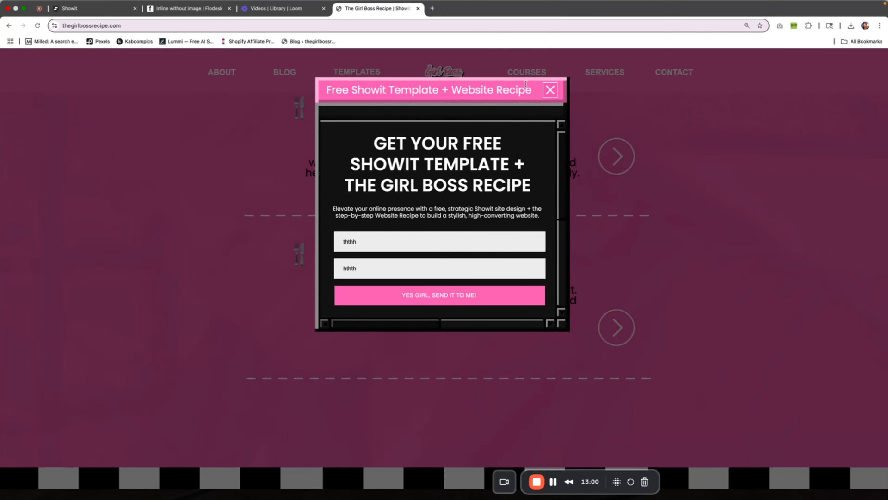
{"action": "left_click", "coordinate": [550, 90]}
{"action": "scroll", "coordinate": [666, 229], "scroll_direction": "up", "scroll_amount": 7}
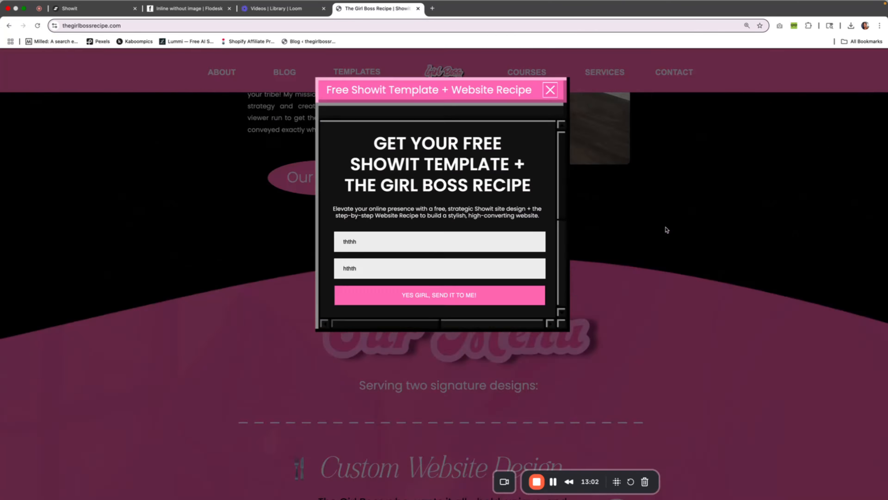